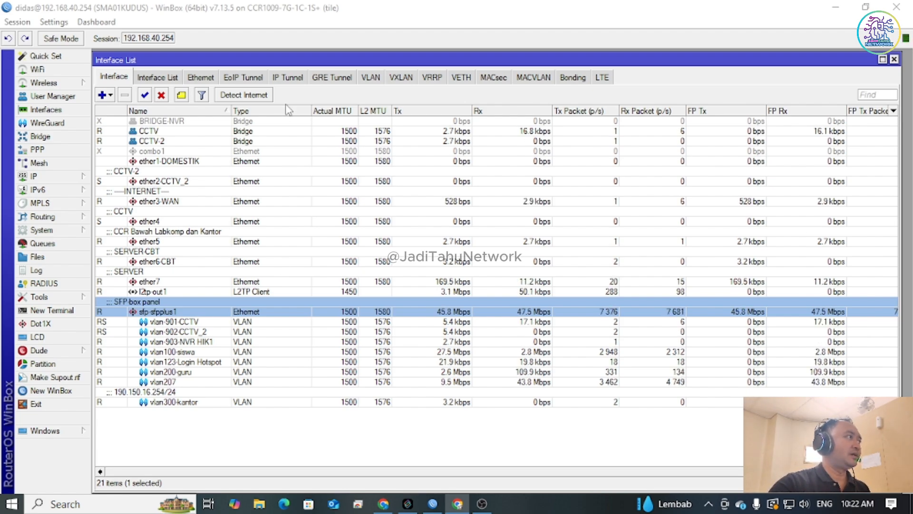
Examine the interface list's ether3-WAN port and VLAN entries, including vlan-901-CCTV, vlan100-siswa, vlan200-guru and vlan207.
left_click(172, 333)
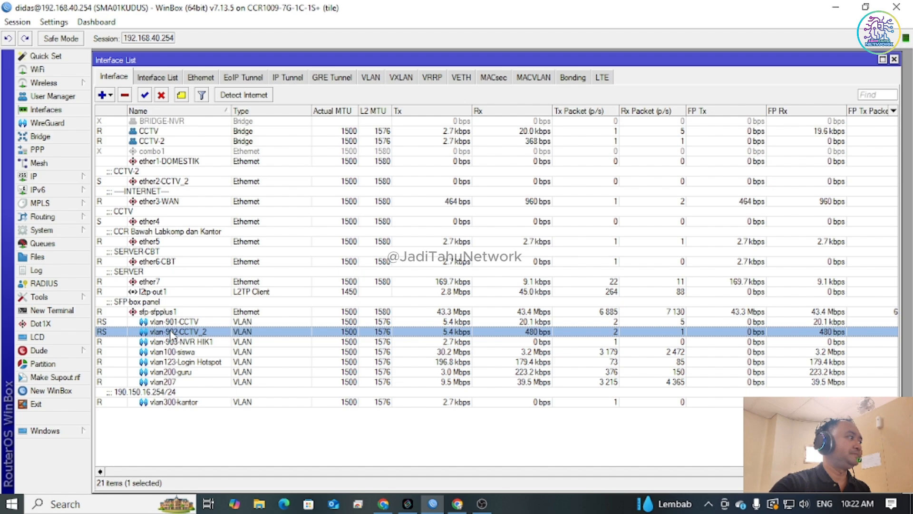
left_click(184, 373)
left_click(174, 192)
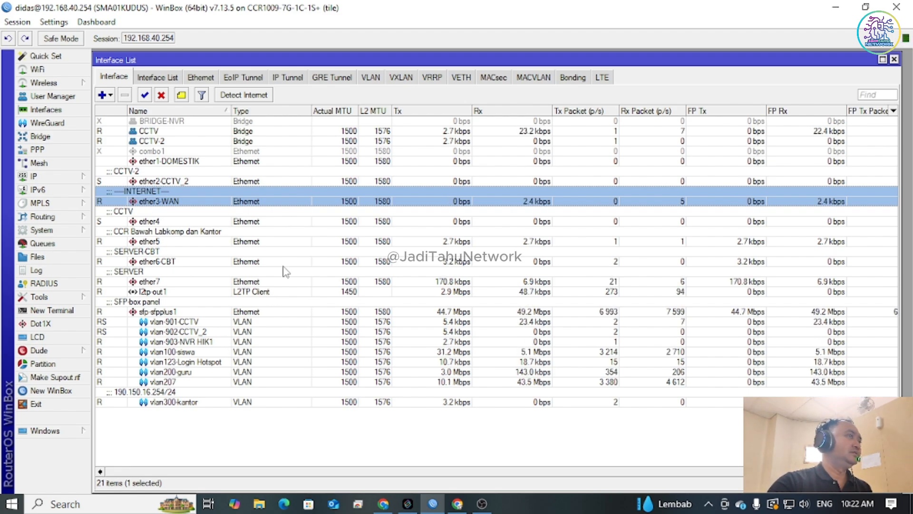
left_click(179, 362)
left_click(178, 324)
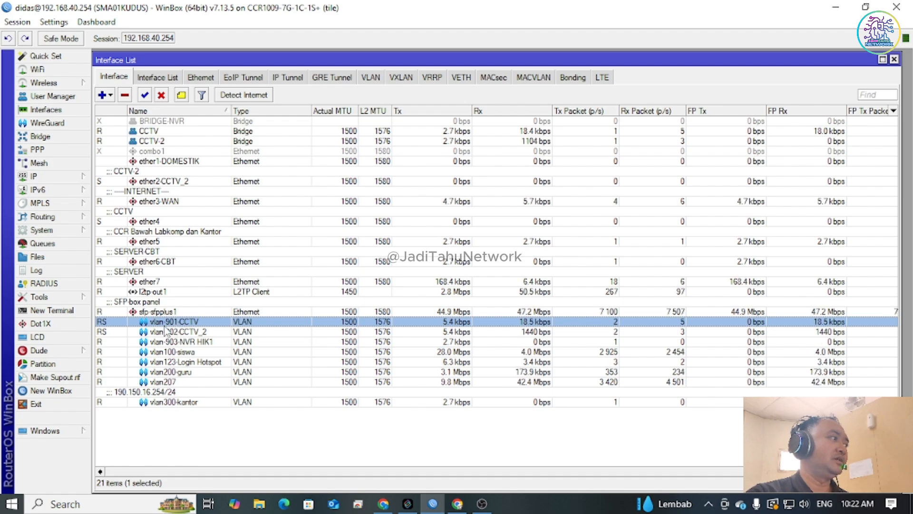
left_click(195, 354)
left_click(173, 381)
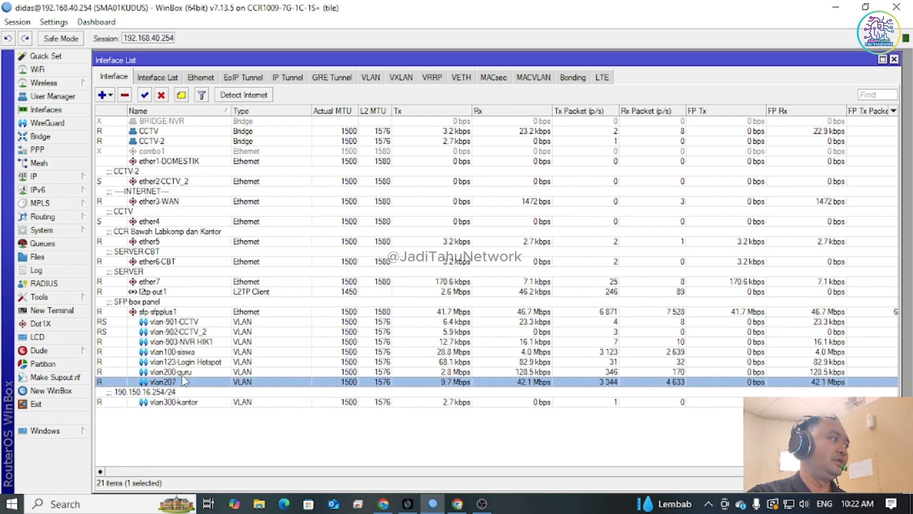
left_click(180, 372)
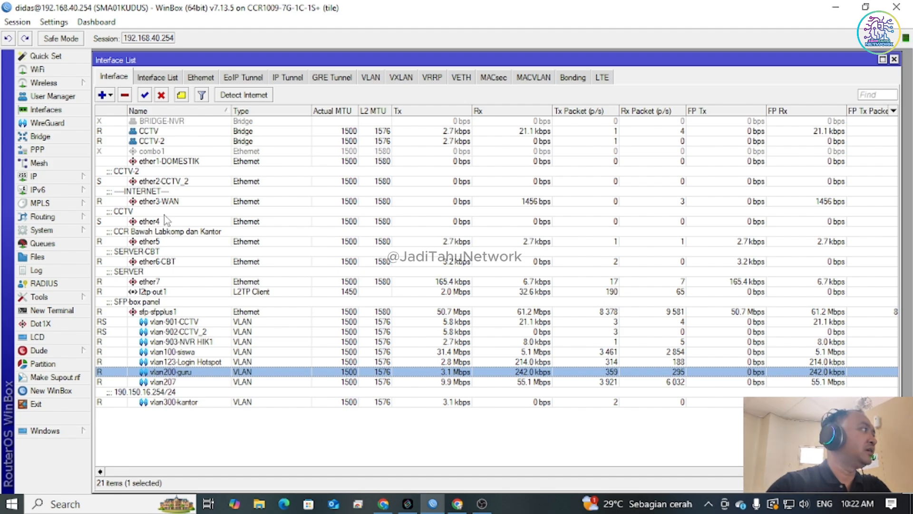
Look through the physical ports in the interface list, from ether1-DOMESTIK to sfp-sfpplus1.
left_click(199, 161)
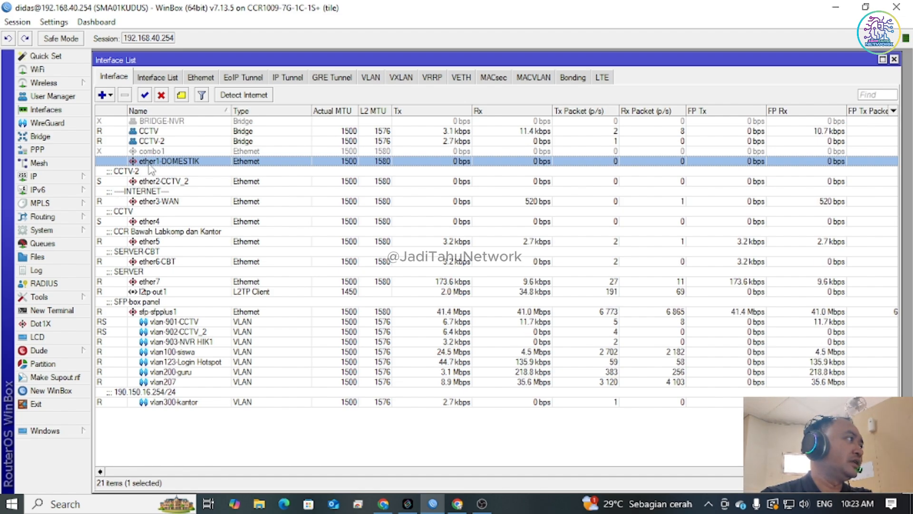
left_click(157, 182)
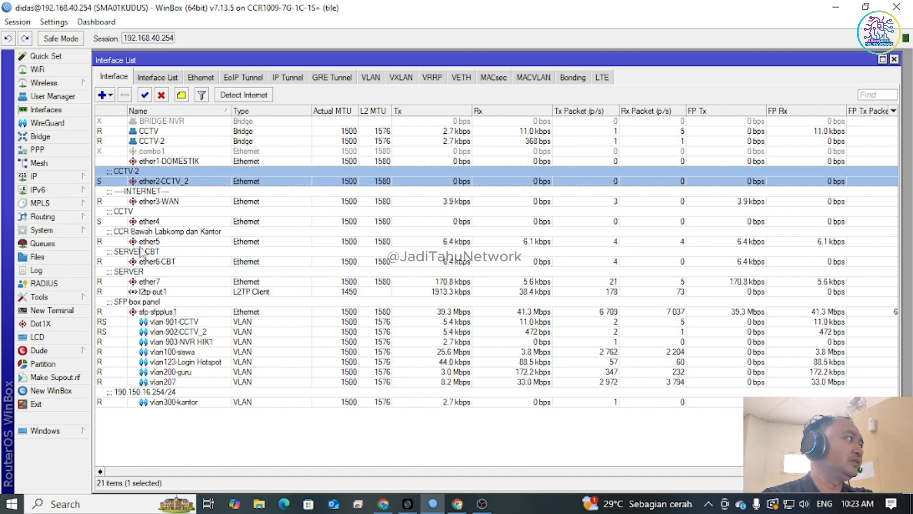
left_click(169, 162)
left_click(158, 184)
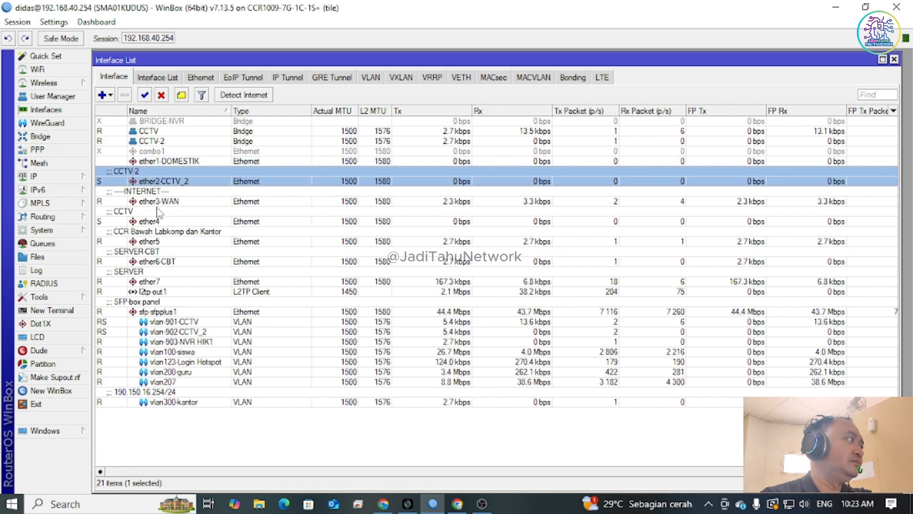
left_click(159, 202)
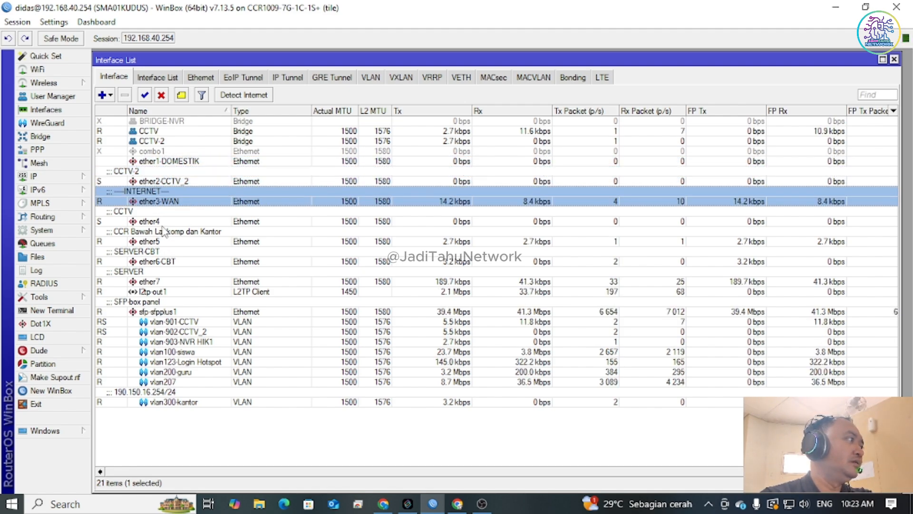
left_click(165, 223)
left_click(159, 252)
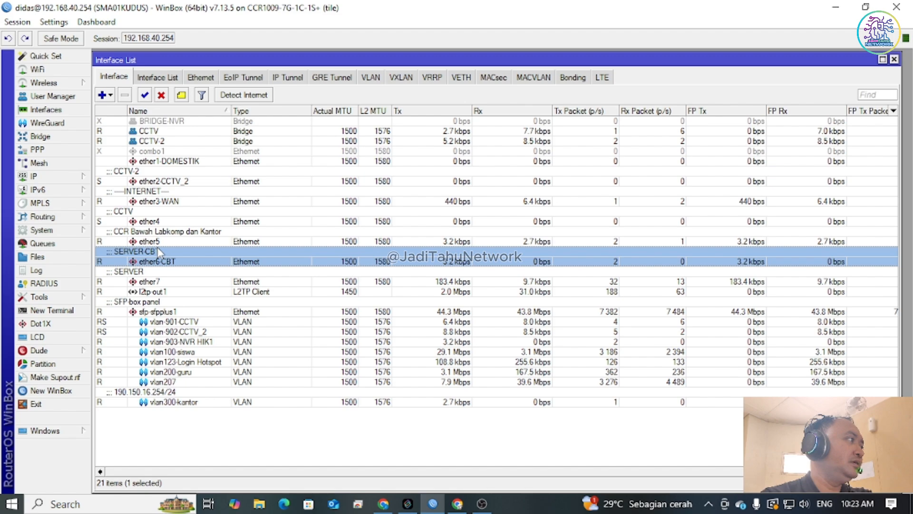
left_click(164, 283)
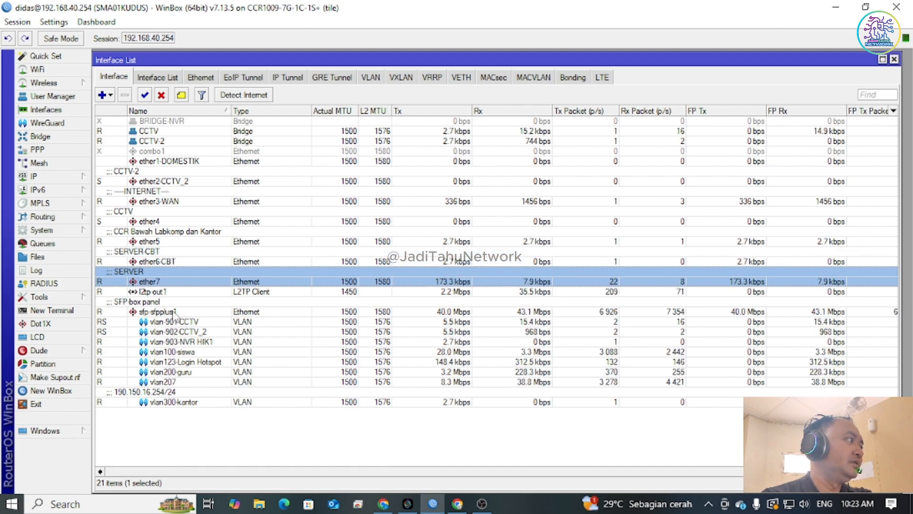
left_click(159, 312)
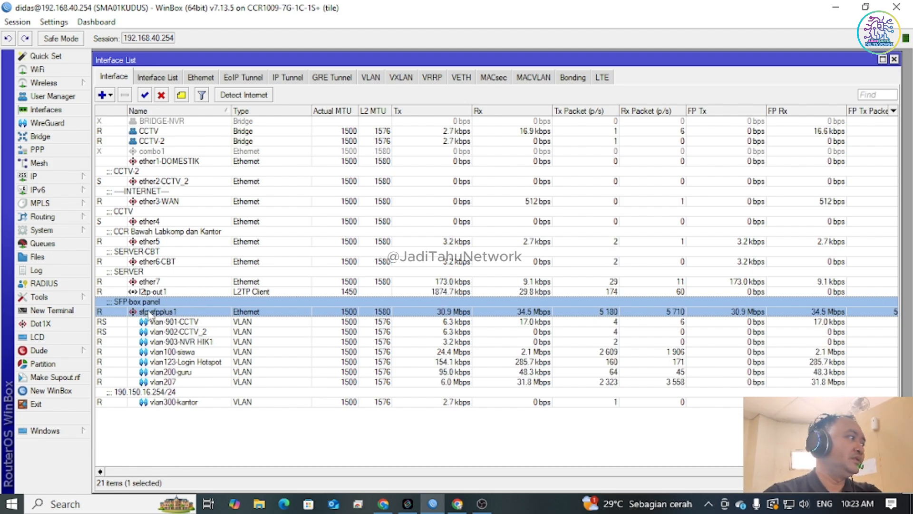
Examine the VLANs nested under sfp-sfpplus1, from vlan-901-CCTV to vlan207, and their parent port.
left_click(170, 341)
left_click(170, 322)
left_click(171, 331)
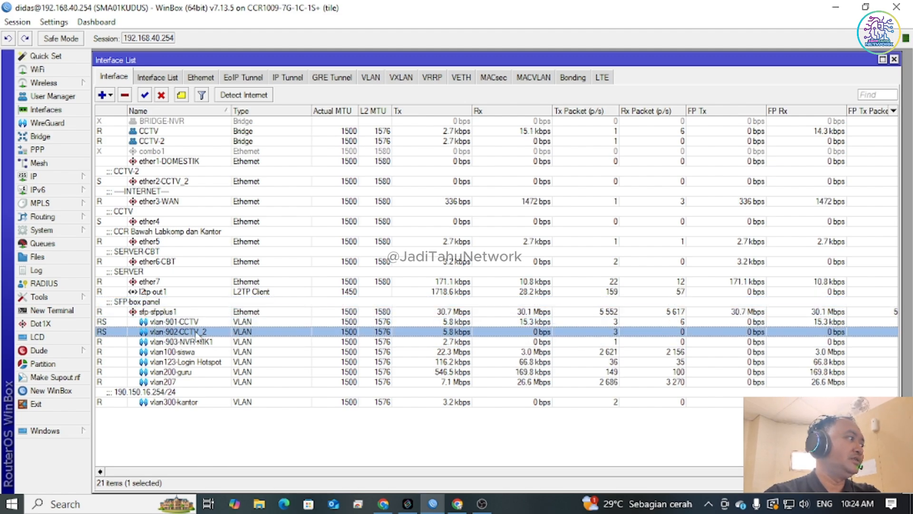
left_click(198, 351)
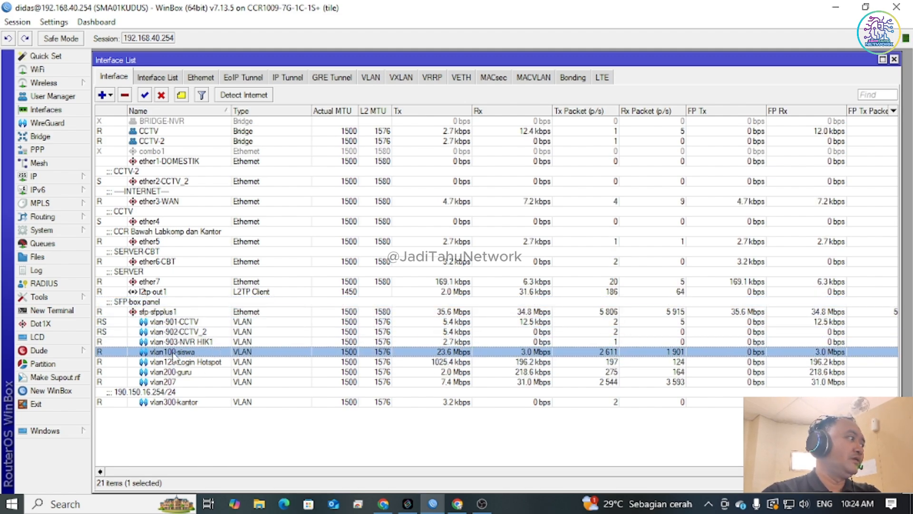
left_click(188, 363)
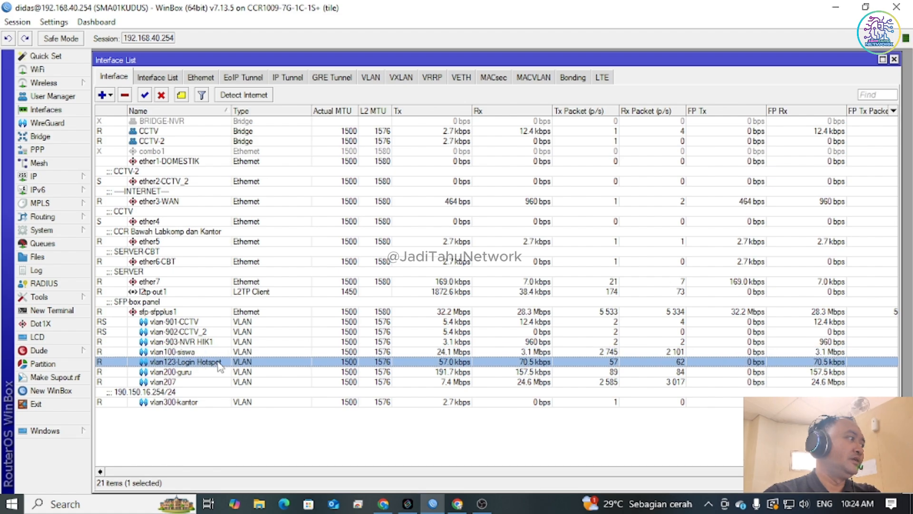
left_click(170, 373)
left_click(196, 381)
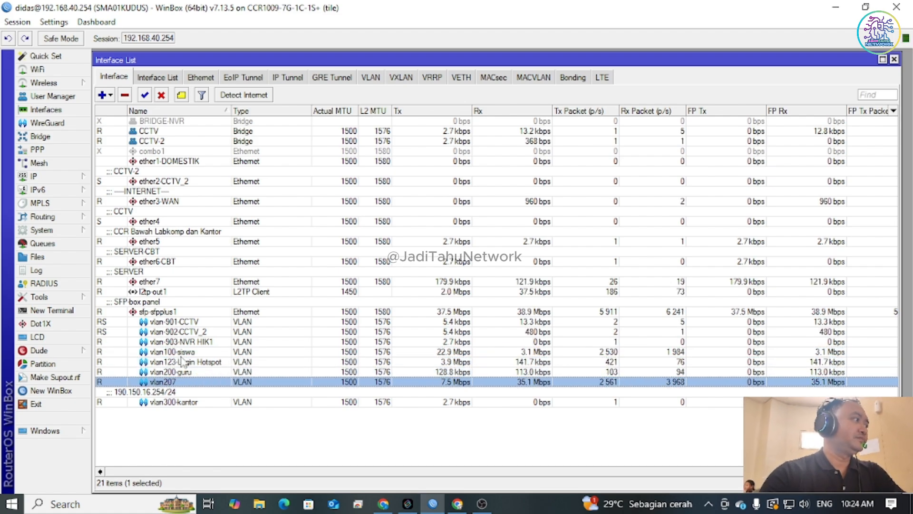
left_click(183, 353)
left_click(184, 322)
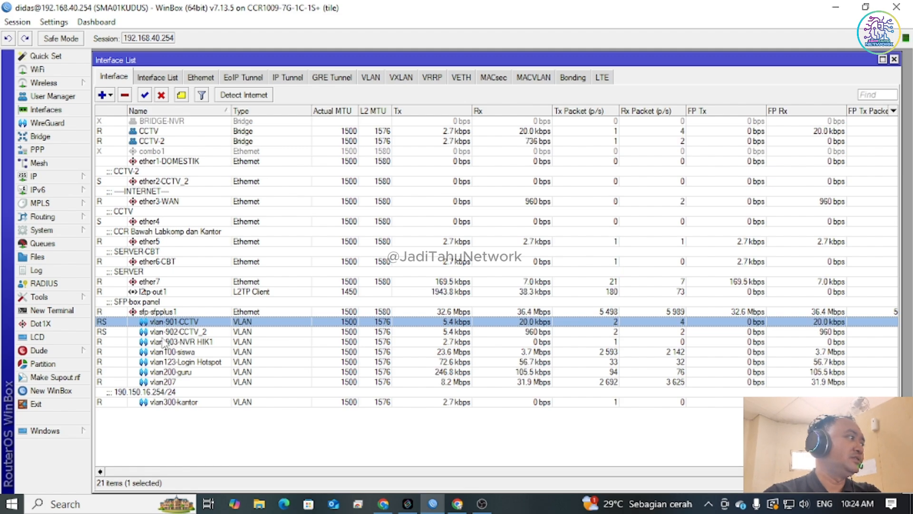
key("Down")
key("Down")
key("Down")
key("Down")
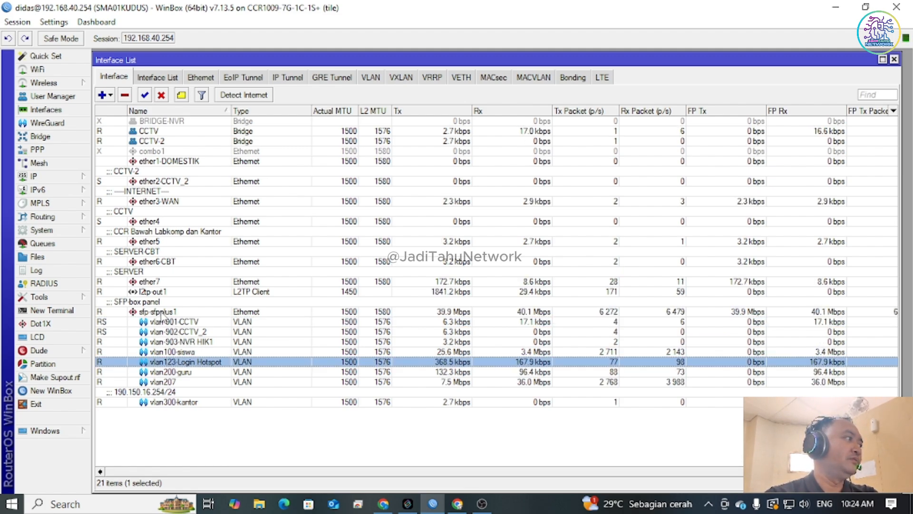
left_click(161, 312)
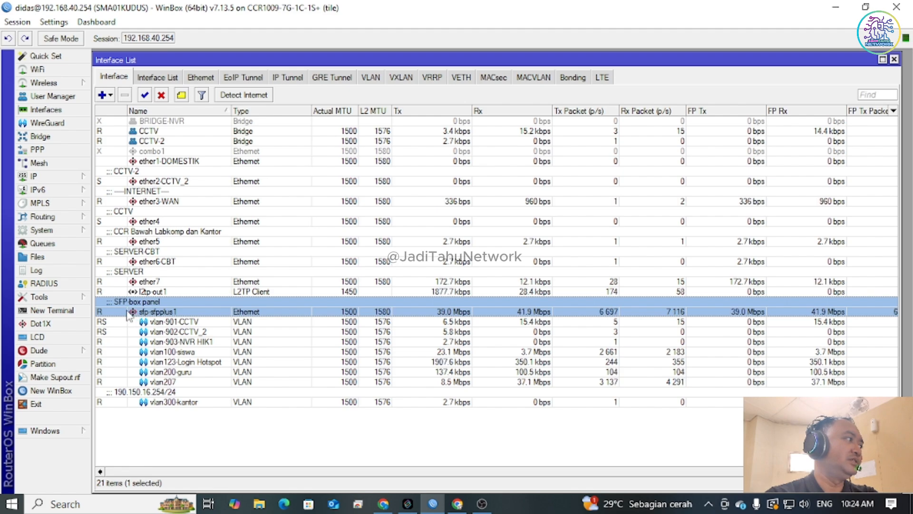
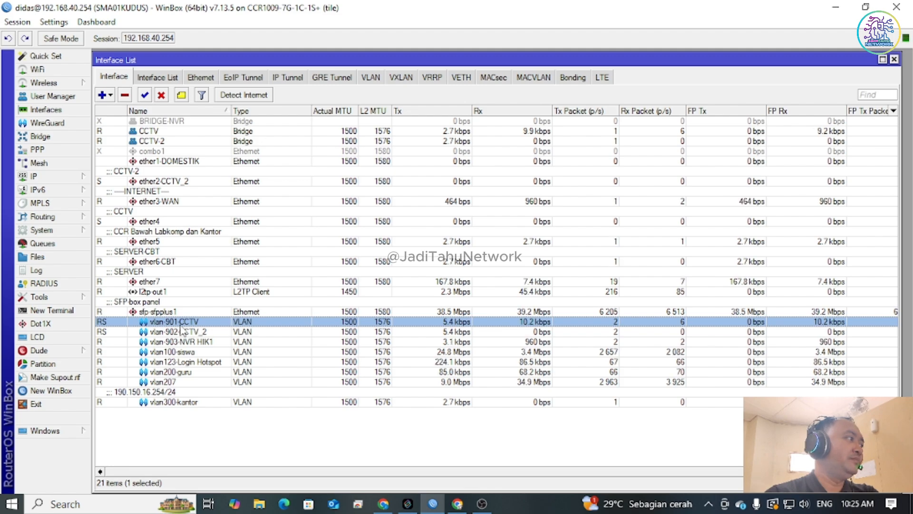
Review each VLAN on the SFP port again, including vlan-902-CCTV_2, vlan-903-NVR HIK1, vlan123-Login Hotspot and vlan300-kantor.
left_click(174, 332)
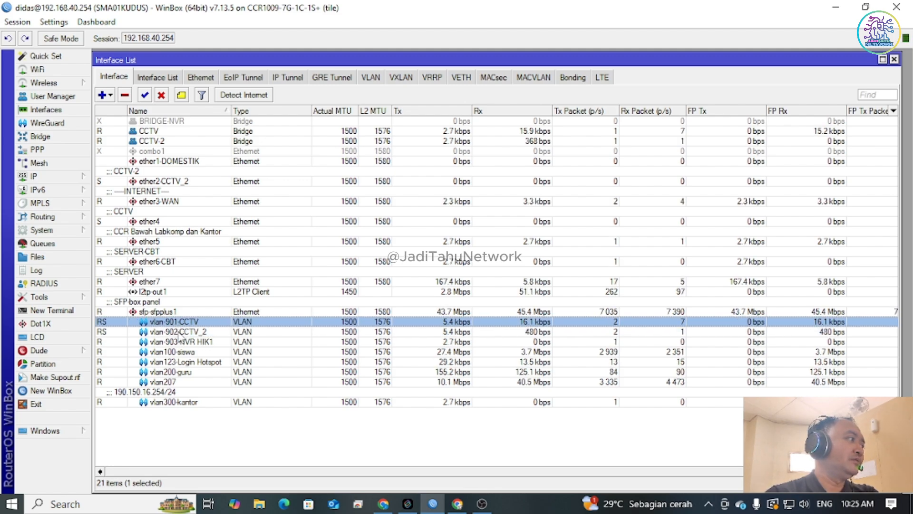
left_click(175, 342)
left_click(173, 352)
left_click(171, 362)
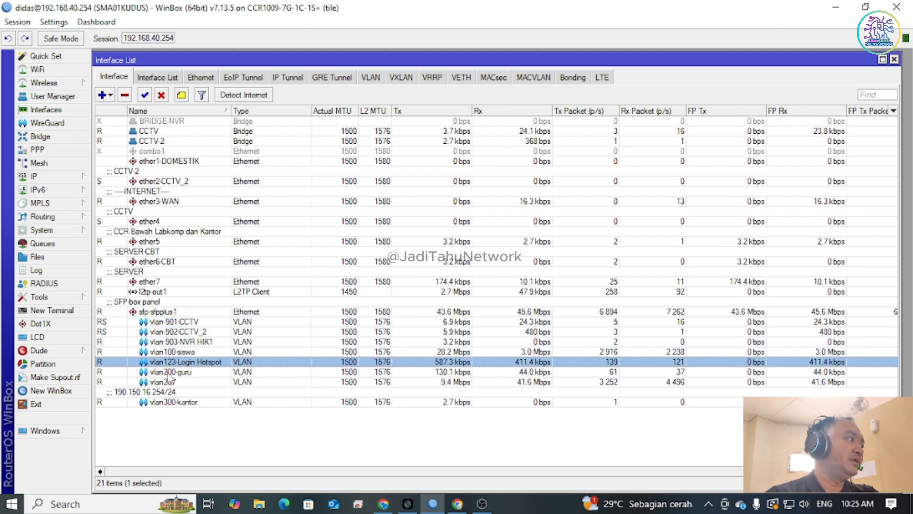
left_click(169, 372)
left_click(167, 382)
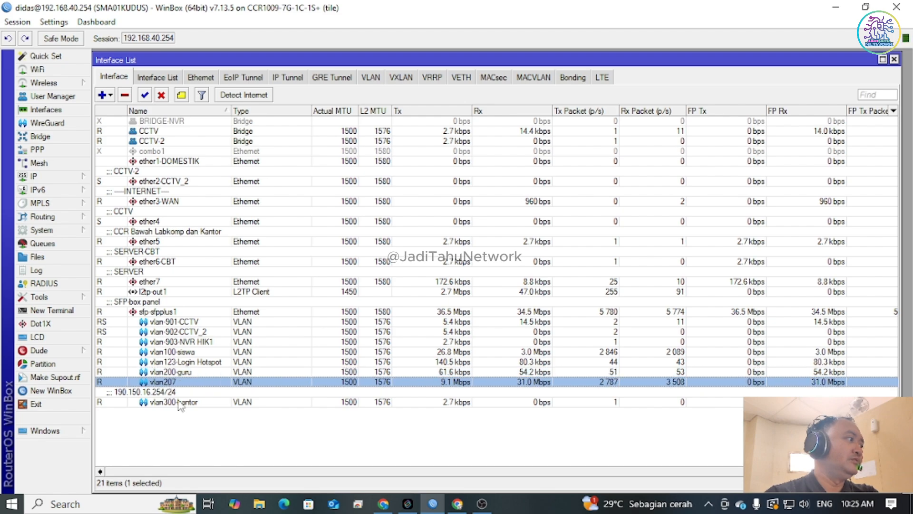
left_click(180, 402)
left_click(200, 324)
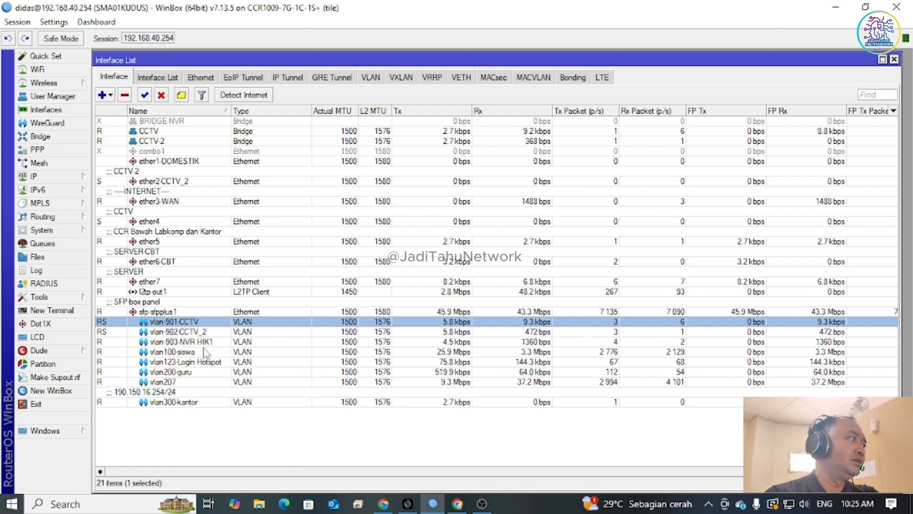
left_click(173, 353)
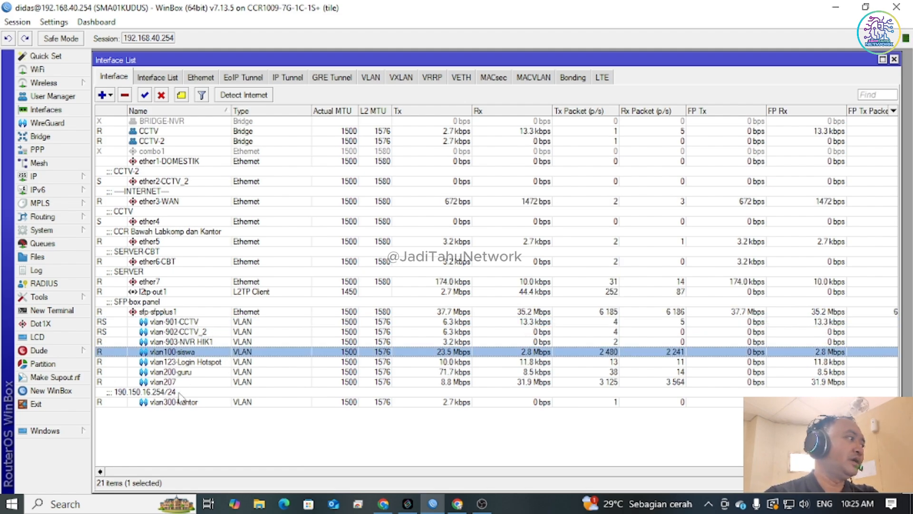
left_click(223, 371)
left_click(166, 404)
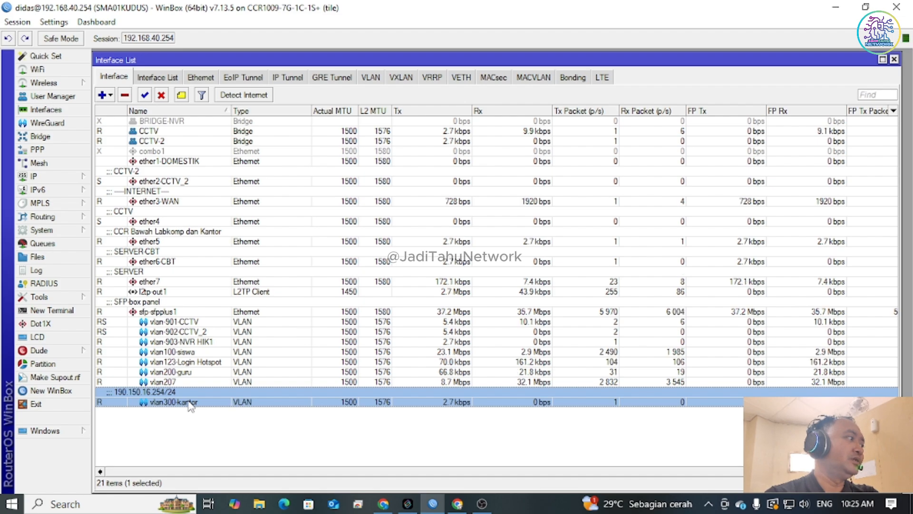
left_click(191, 353)
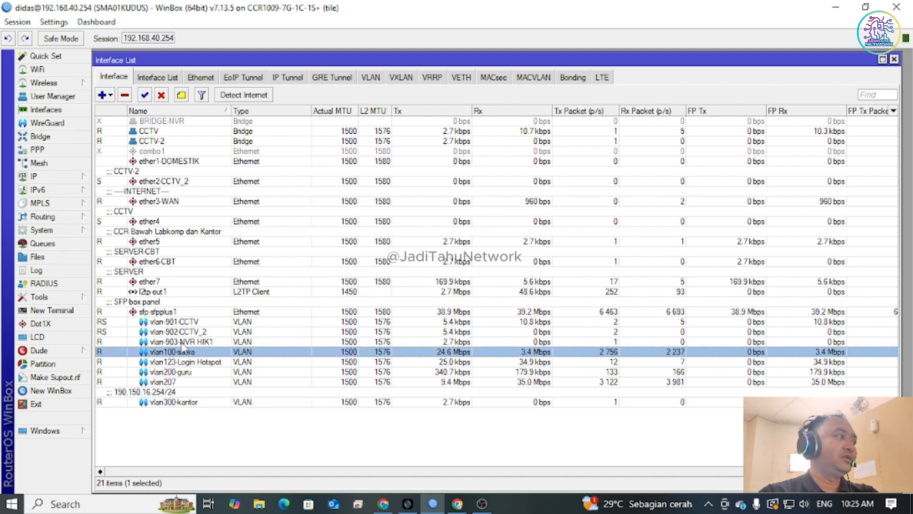
left_click(185, 332)
left_click(185, 322)
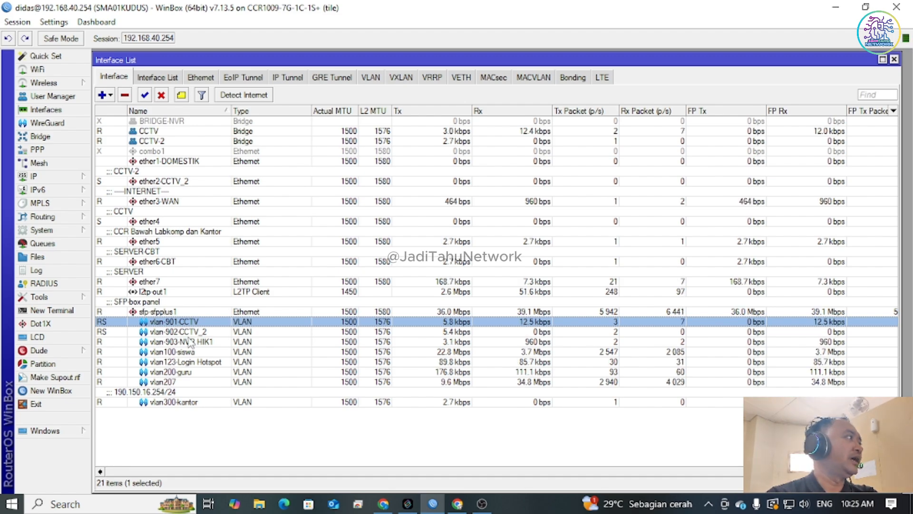
Start a new VLAN interface and name it vlan112.
left_click(177, 313)
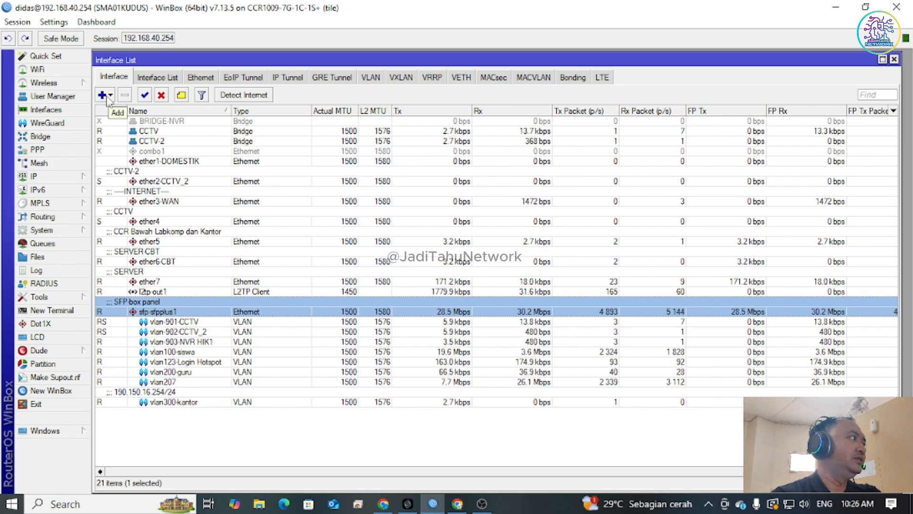
left_click(108, 97)
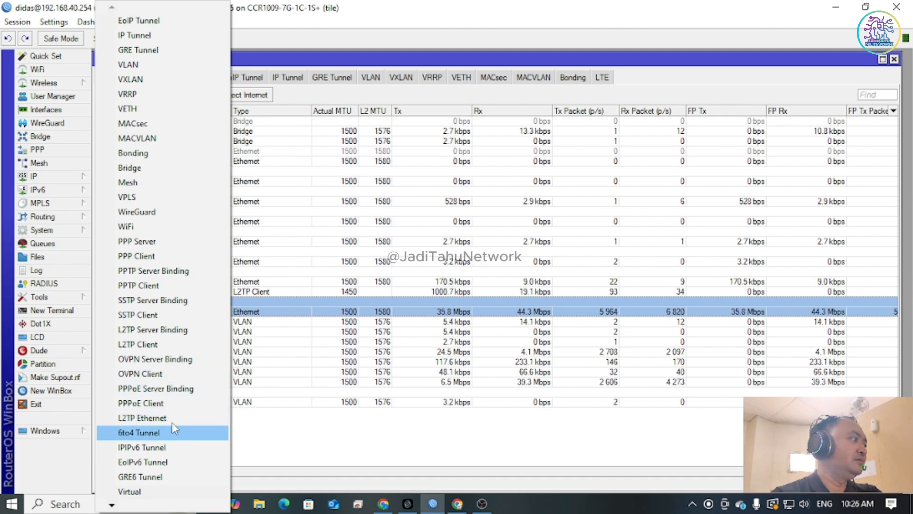
left_click(134, 65)
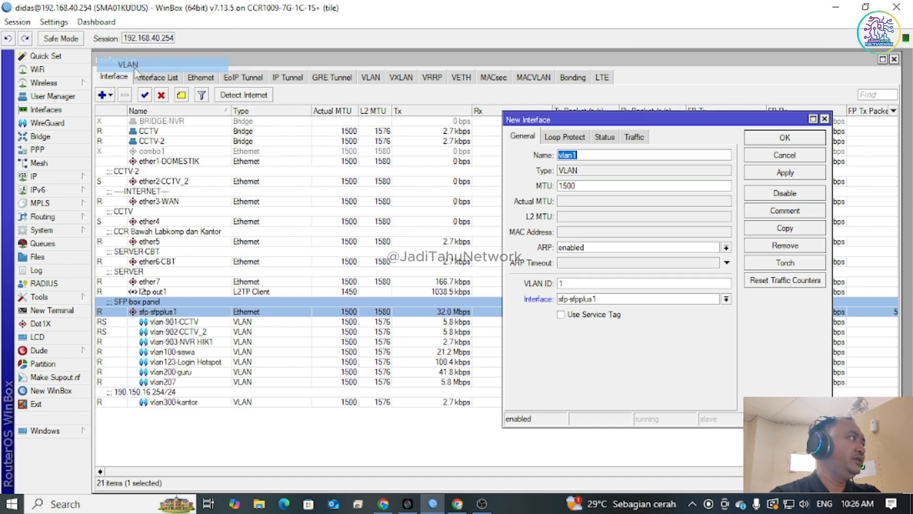
left_click(585, 155)
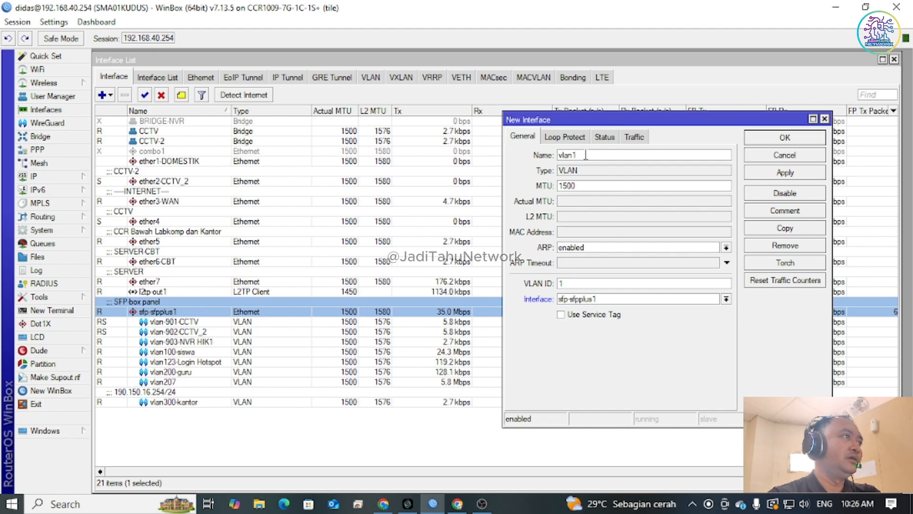
double_click(586, 154)
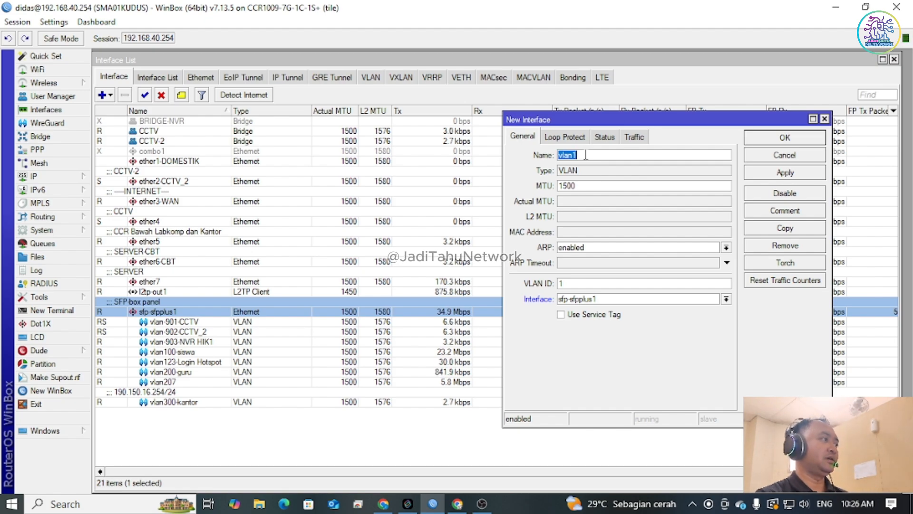
left_click(586, 155)
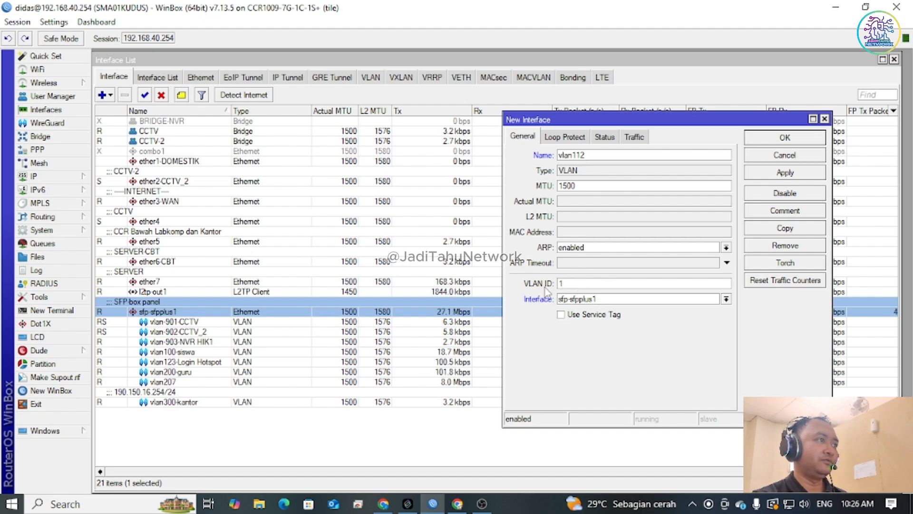
Set the new interface's VLAN ID to 800.
left_click(579, 286)
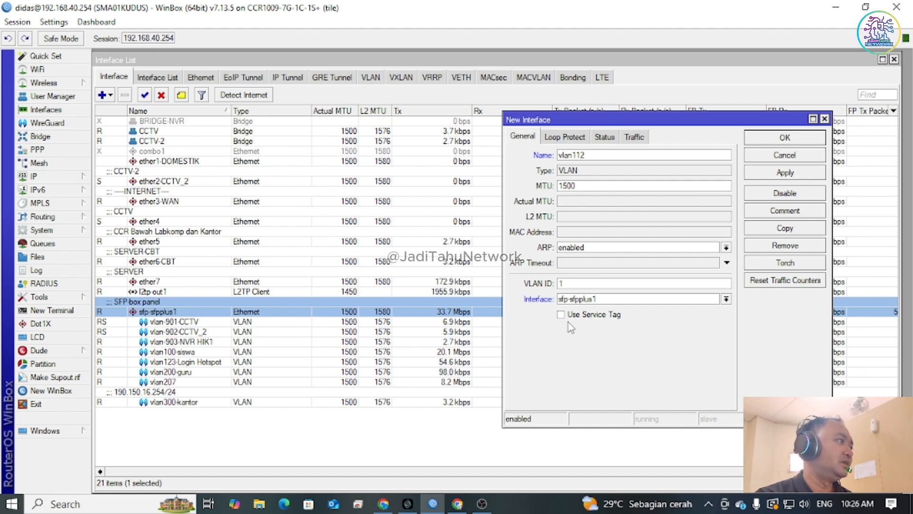
left_click(575, 284)
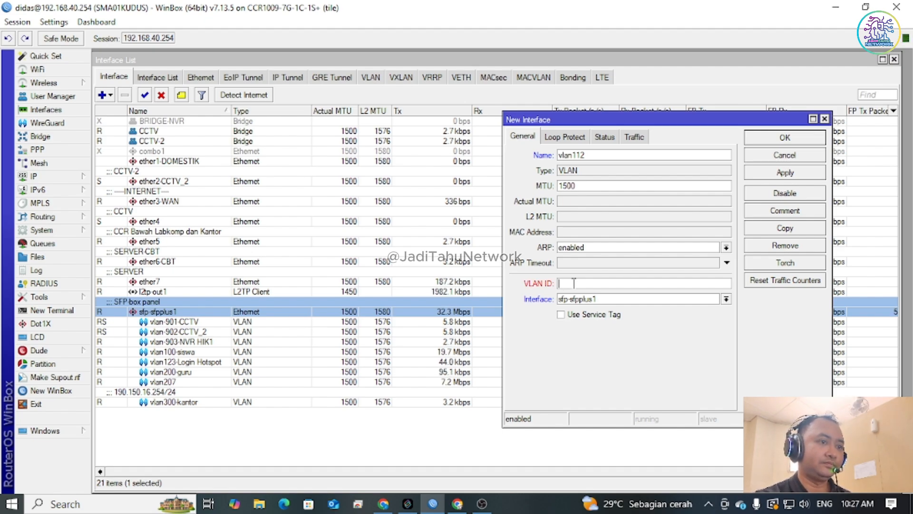
type("00")
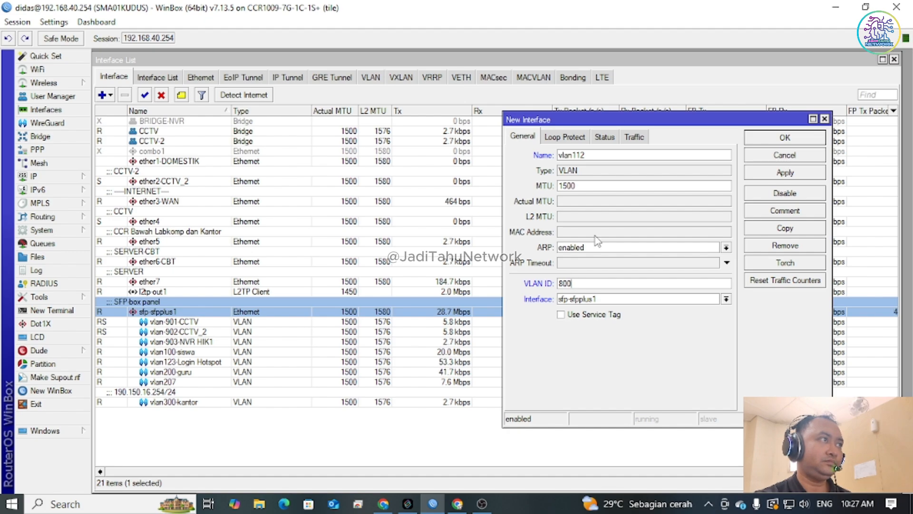
Rename the new VLAN interface to vlan800-ruangbk so its name matches the VLAN ID.
left_click(597, 154)
key("BackSpace")
key("BackSpace")
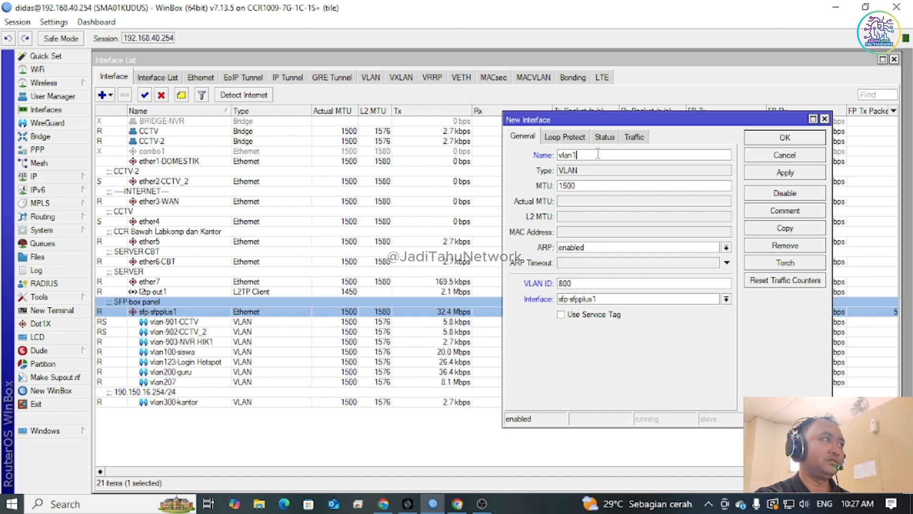
type("800-")
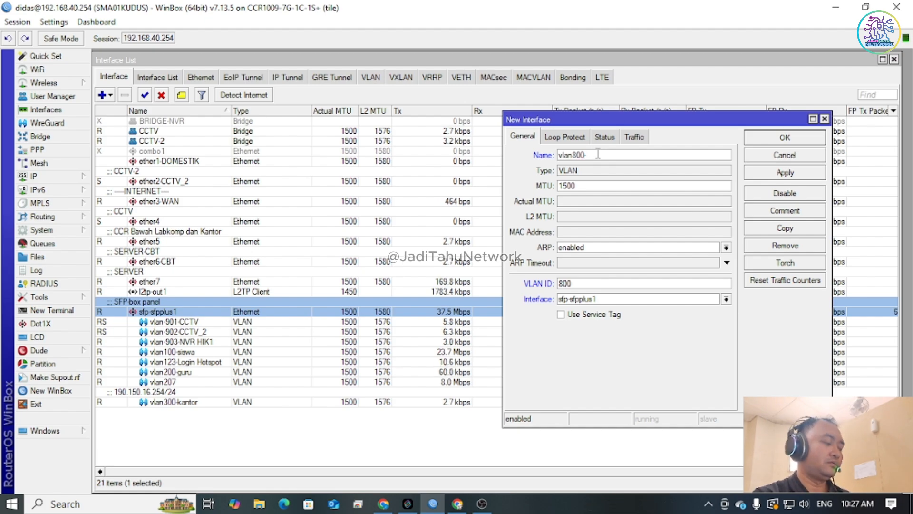
type("rung")
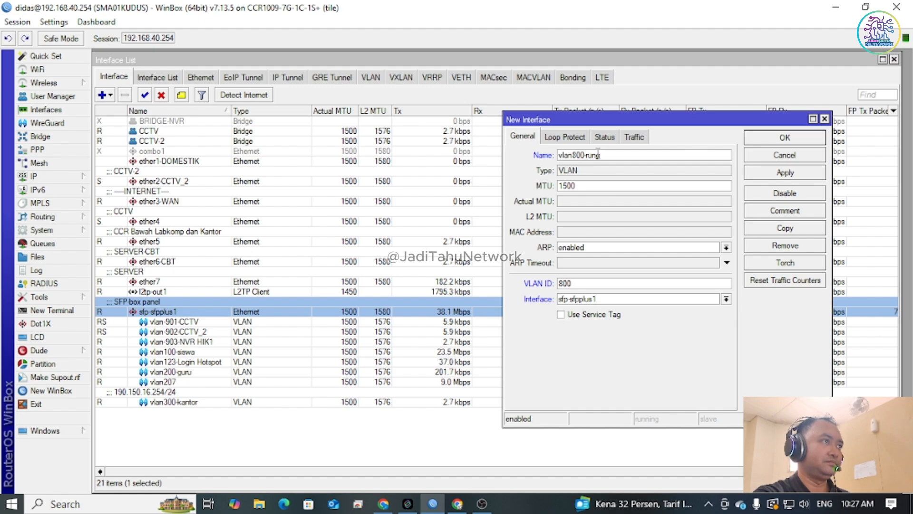
key("BackSpace")
key("BackSpace")
type("angbk")
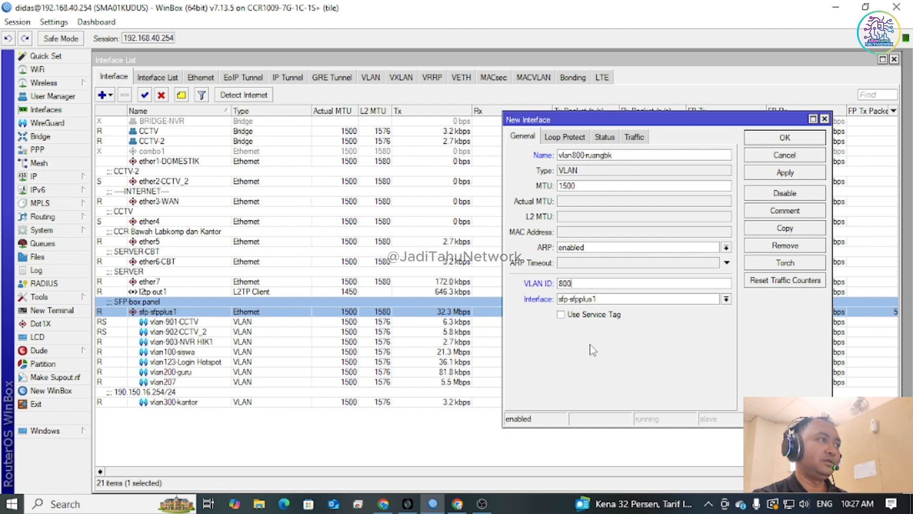
Choose sfp-sfpplus1 as the VLAN's parent interface, save it and select vlan800-ruangbk in the interface list.
left_click(727, 299)
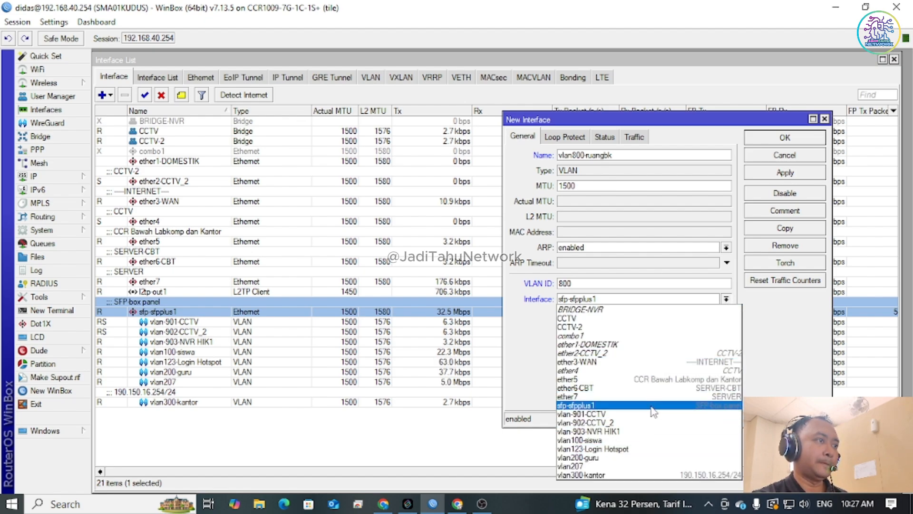
left_click(588, 407)
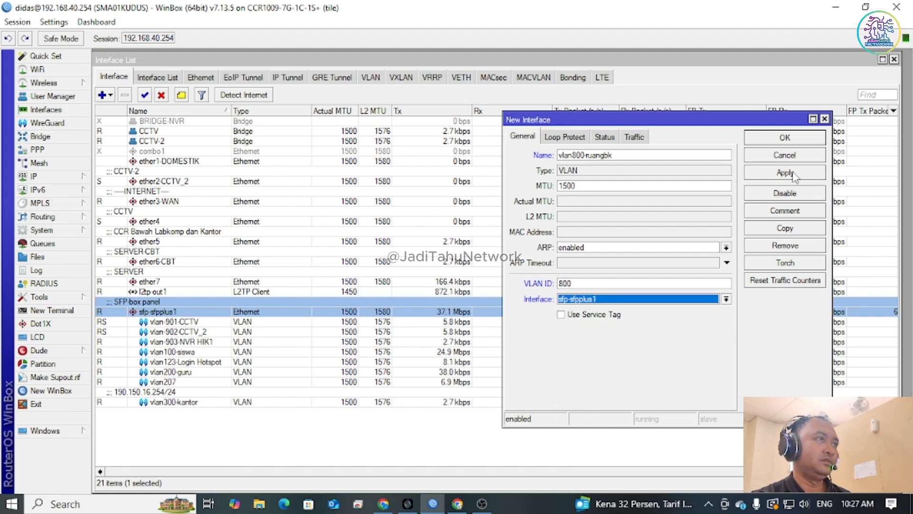
left_click(795, 139)
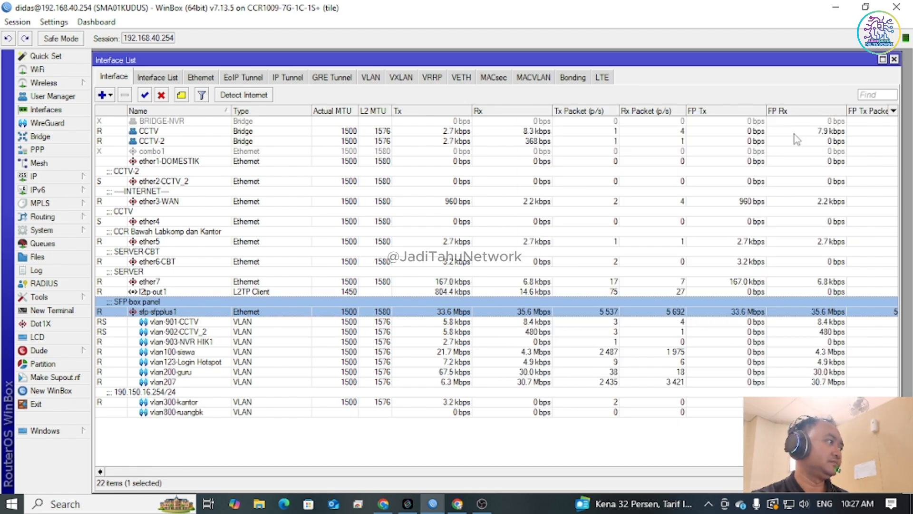
left_click(192, 413)
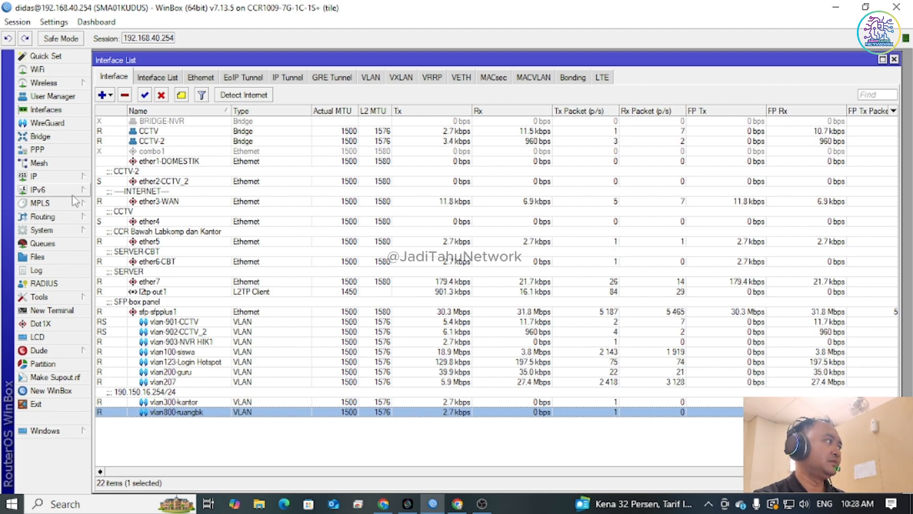
Create a new entry in the router's IP address list with the address 192.168.200.1/24.
left_click(52, 177)
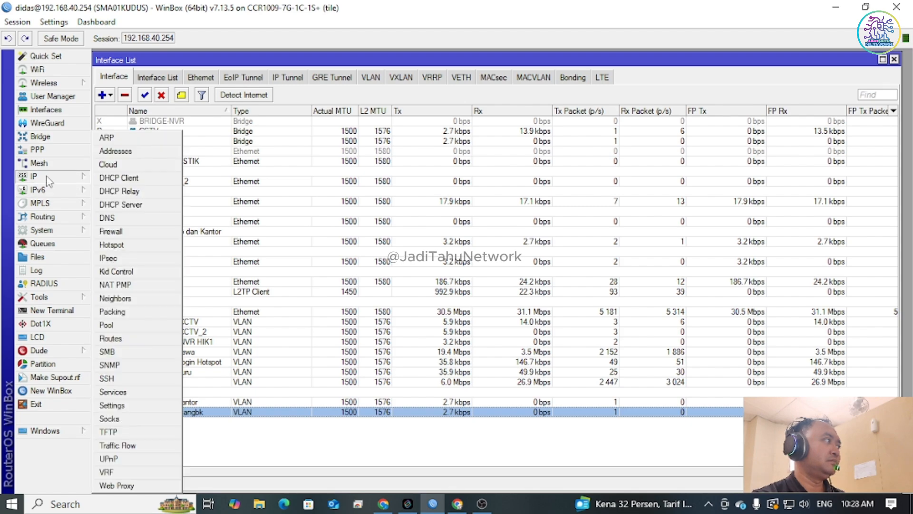
left_click(115, 151)
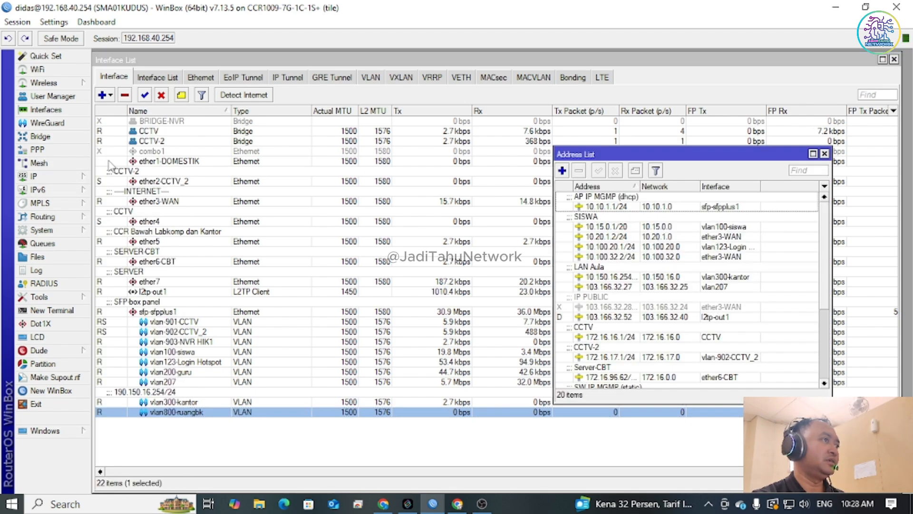
scroll(662, 265, "down", 2)
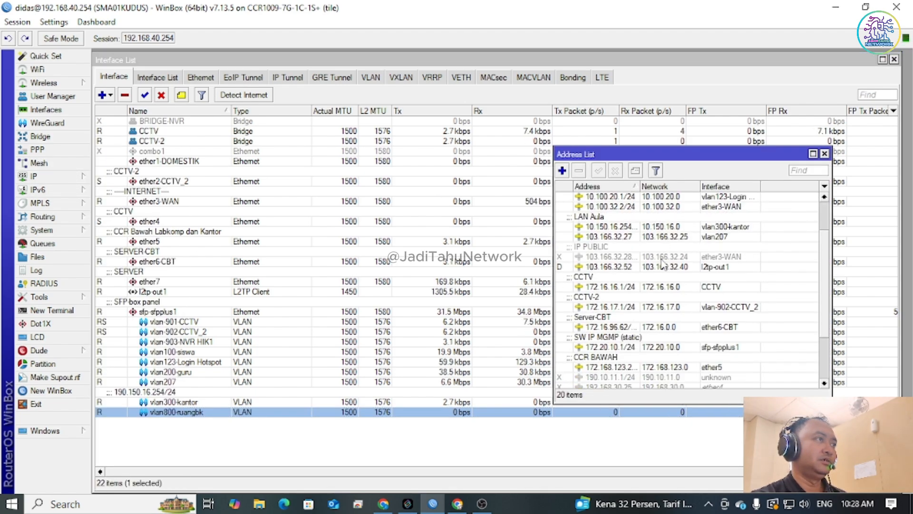
left_click(563, 171)
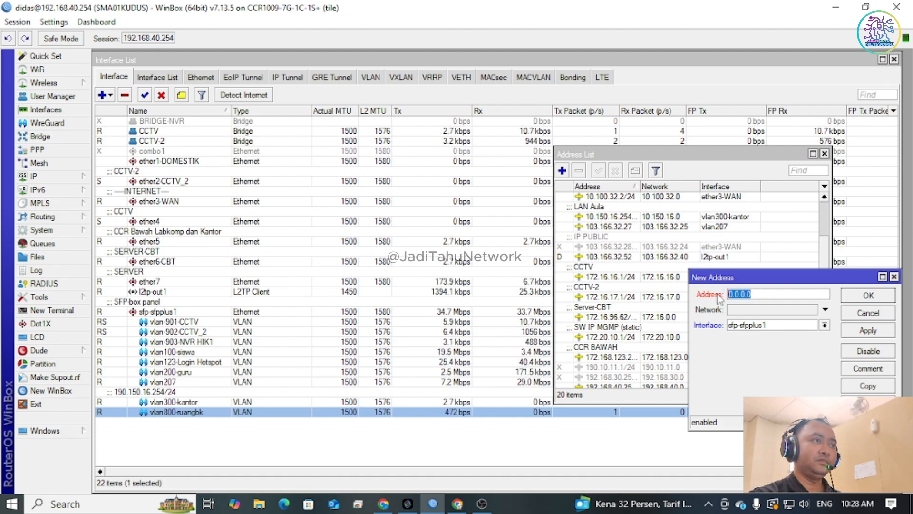
type("192")
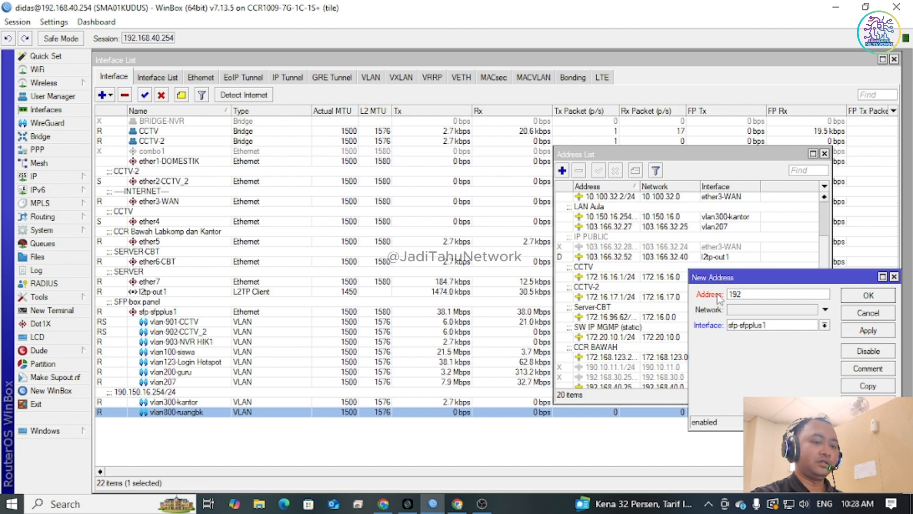
type(".16")
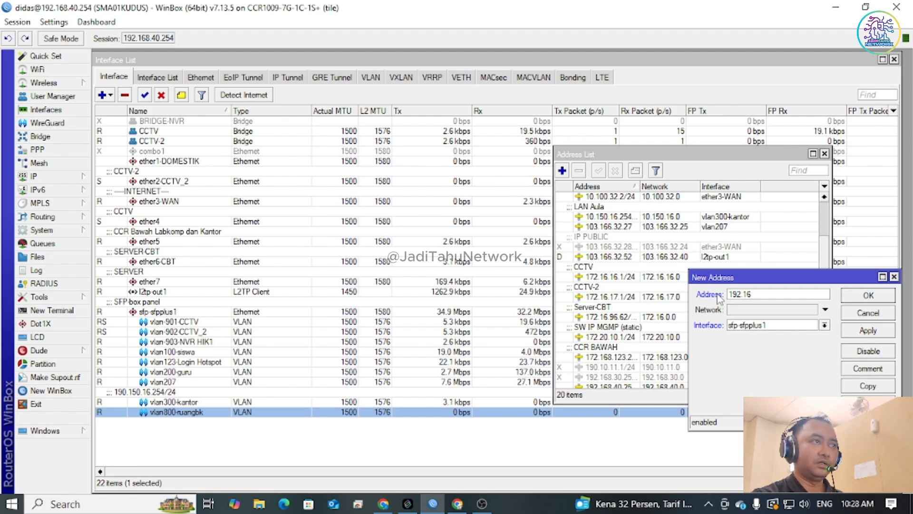
type("8.1")
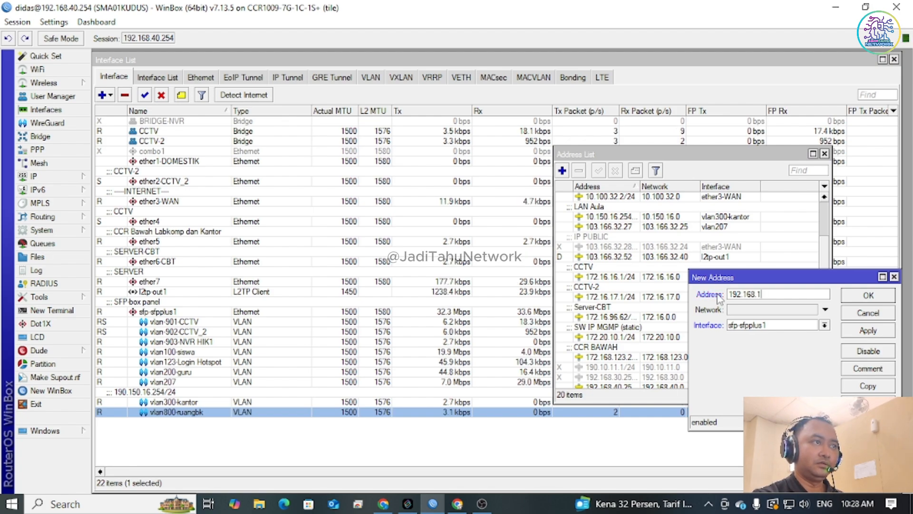
type("23.")
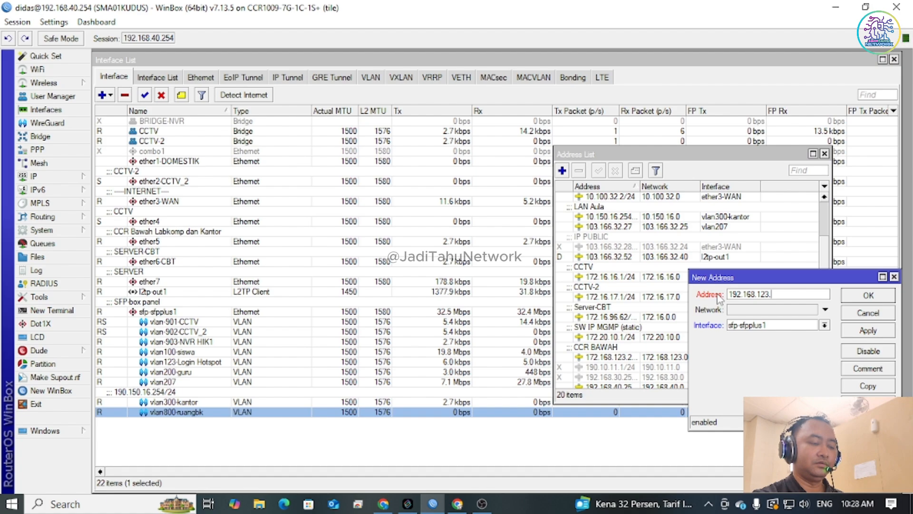
key("BackSpace")
key("BackSpace")
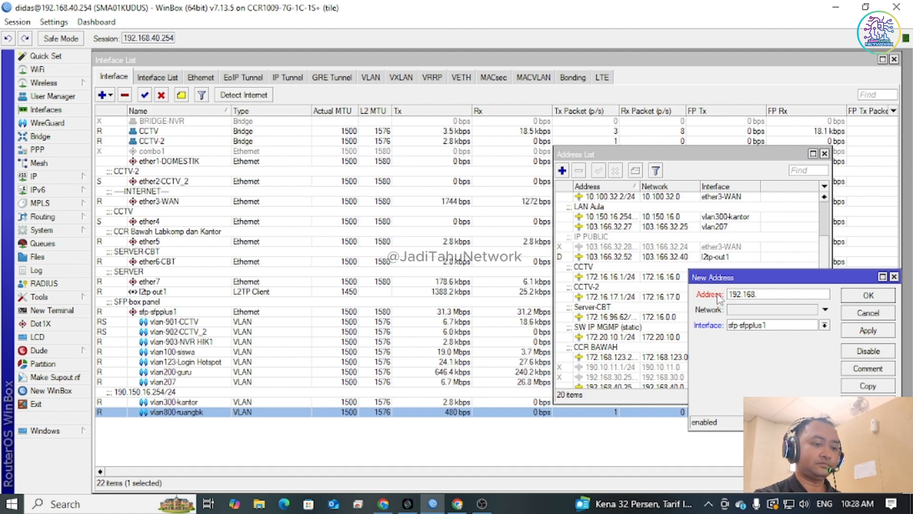
type("2")
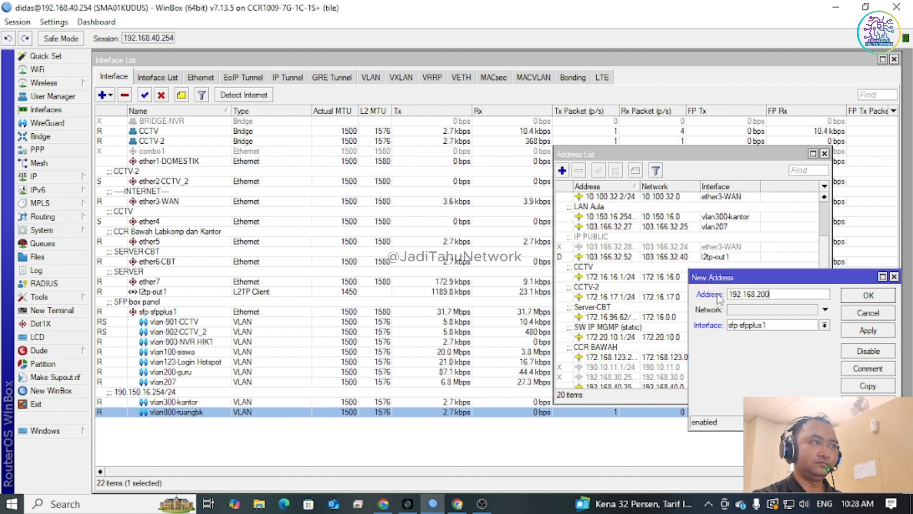
type("00")
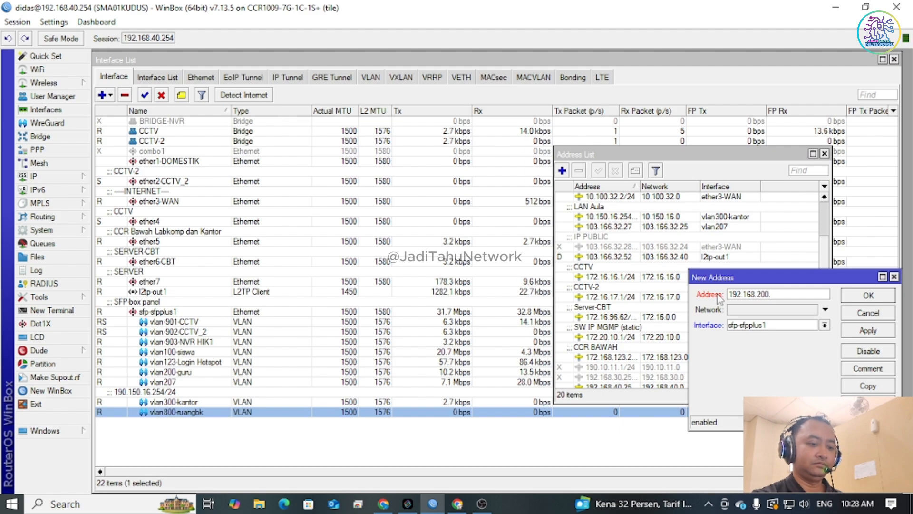
type(".1")
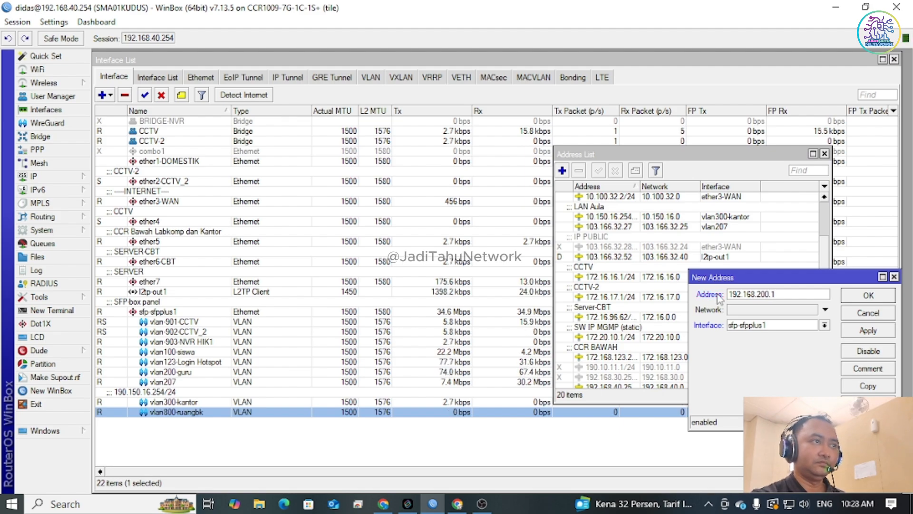
type("/24")
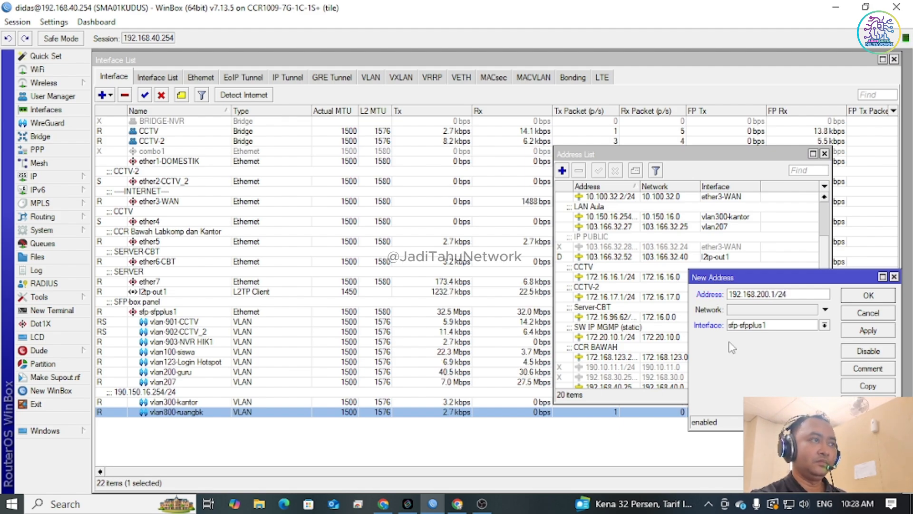
Assign the new address to vlan800-ruangbk, save it and select its entry in the address list.
left_click(824, 326)
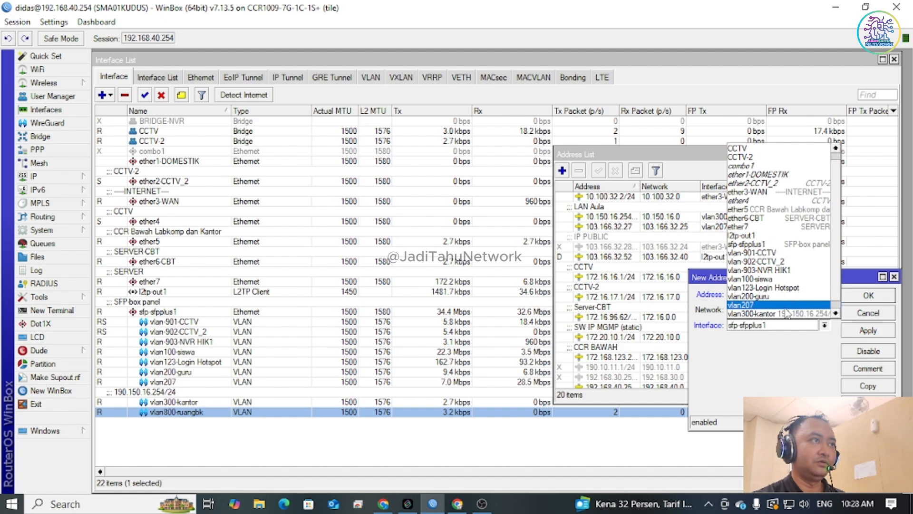
scroll(787, 314, "up", 1)
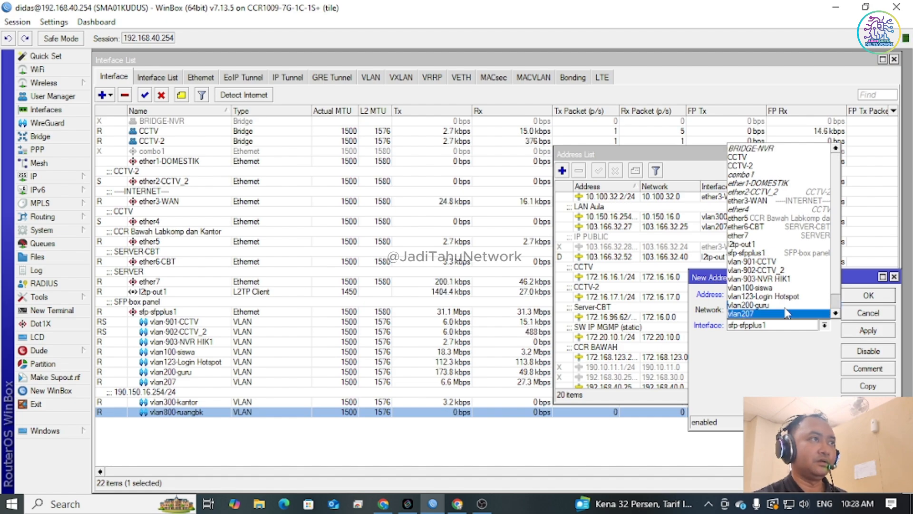
scroll(787, 313, "down", 2)
left_click(786, 313)
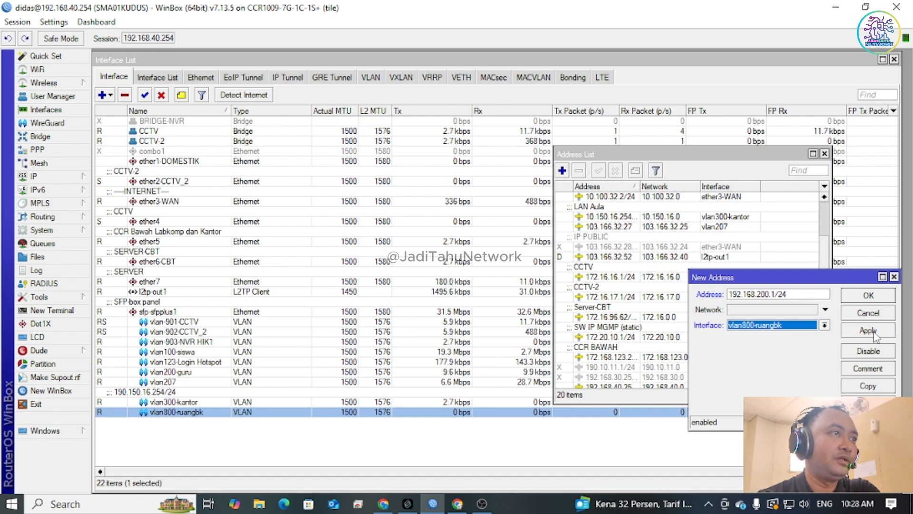
left_click(868, 295)
scroll(755, 323, "down", 2)
scroll(755, 323, "down", 1)
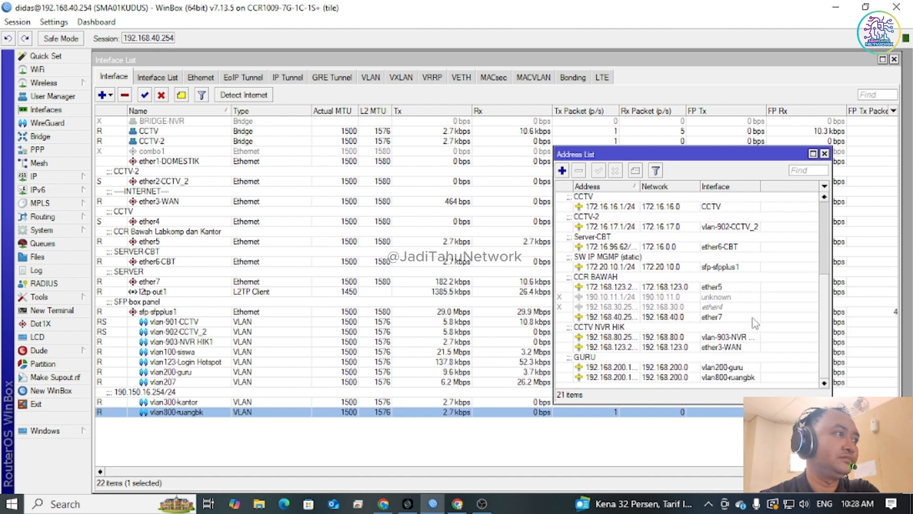
left_click(747, 378)
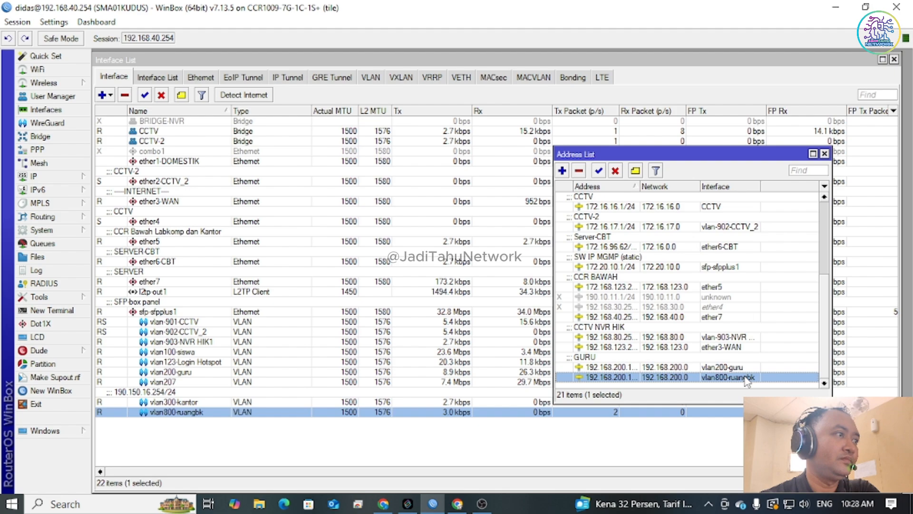
Change the IP address assigned to vlan800-ruangbk to 192.168.222.1/24, apply the change and close the address entry.
left_click(617, 368)
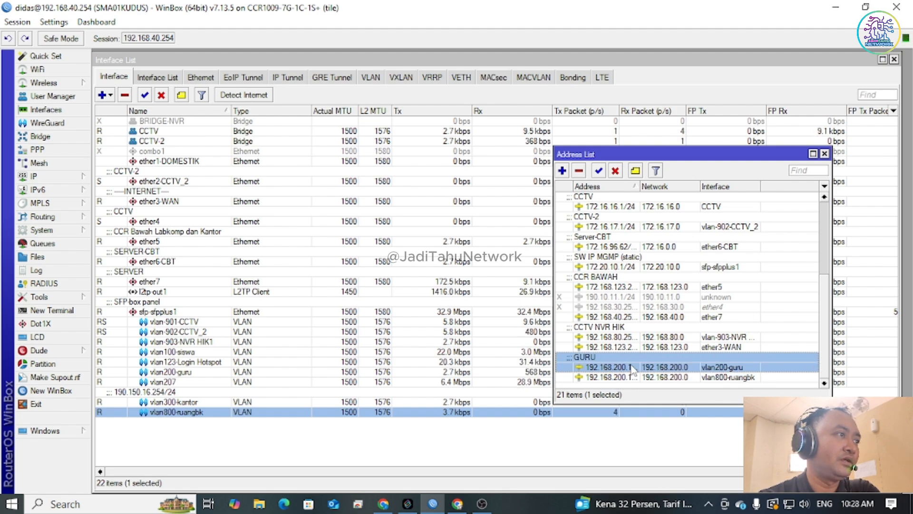
double_click(624, 376)
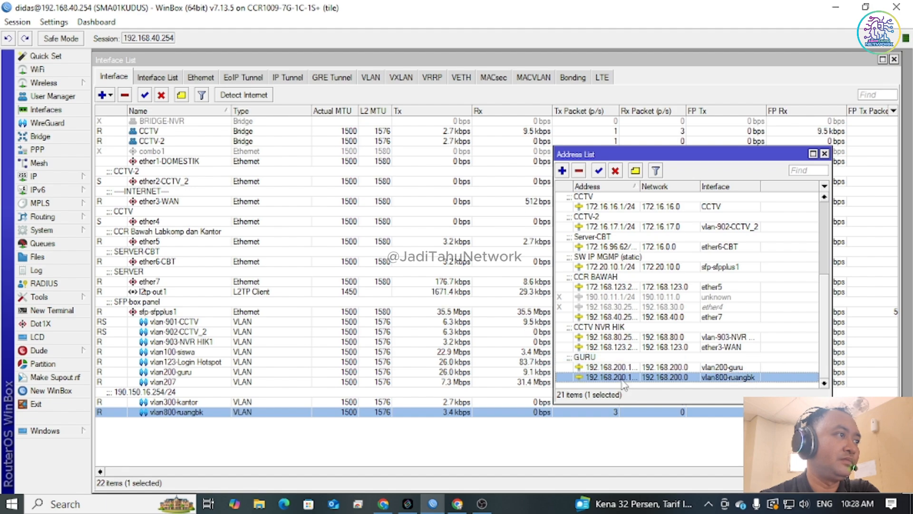
left_click(769, 295)
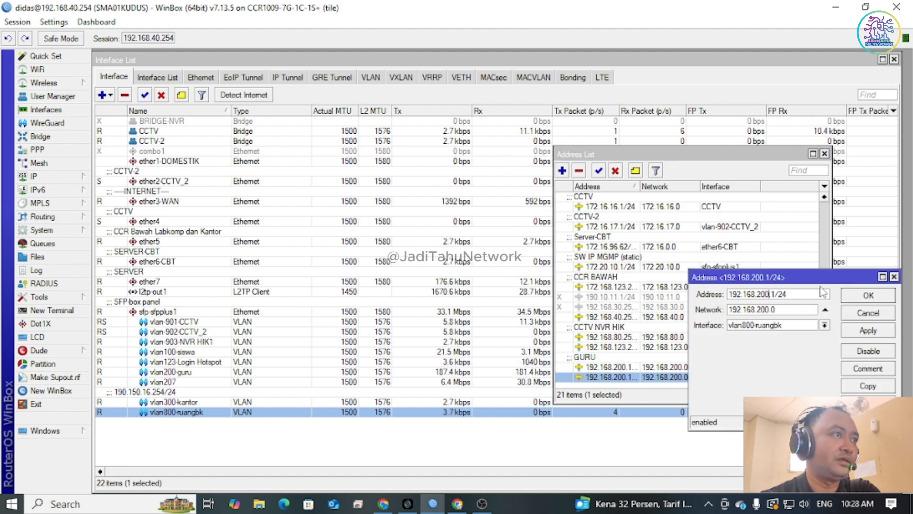
key("BackSpace")
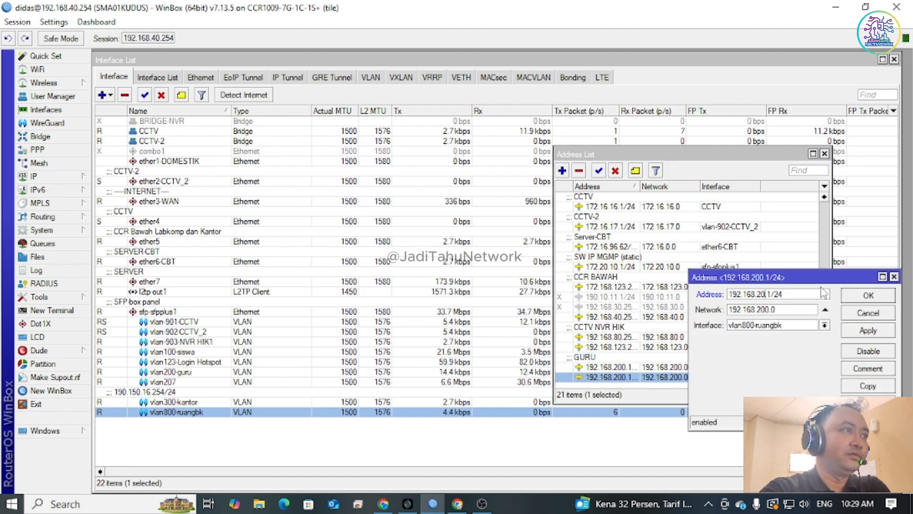
key("BackSpace")
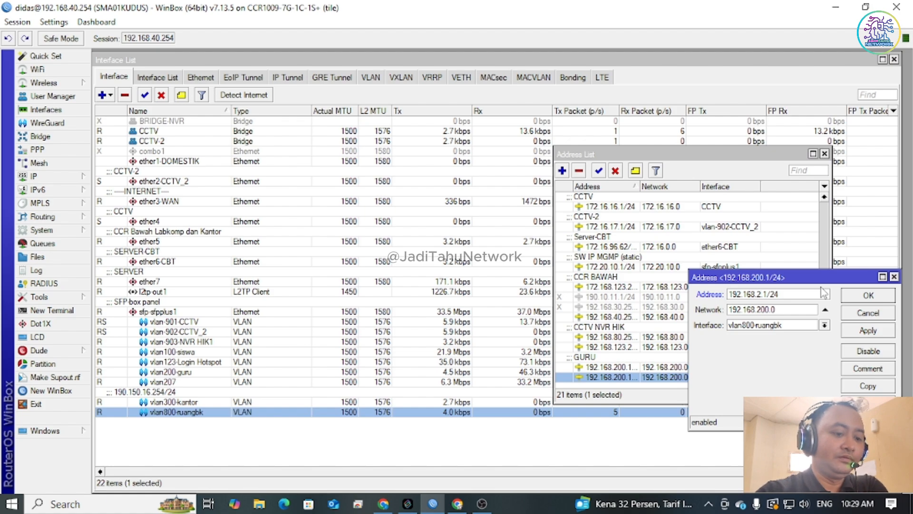
type("22")
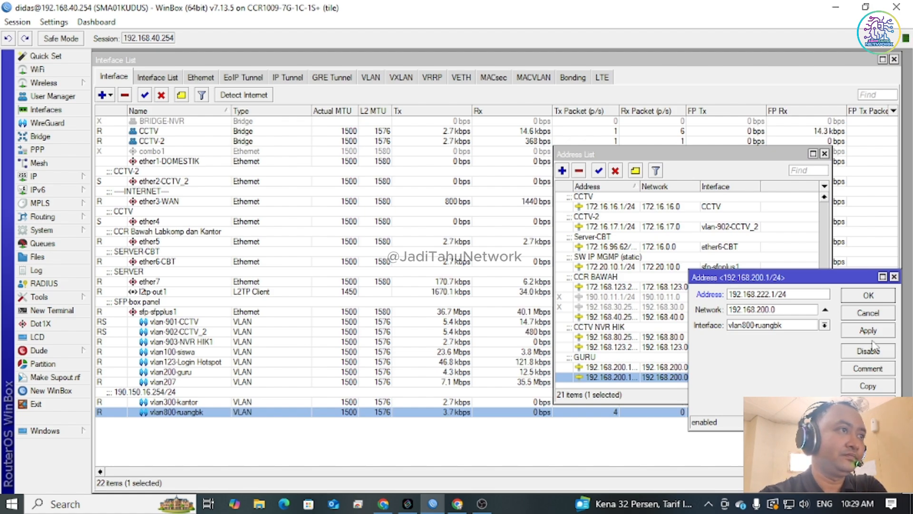
left_click(873, 332)
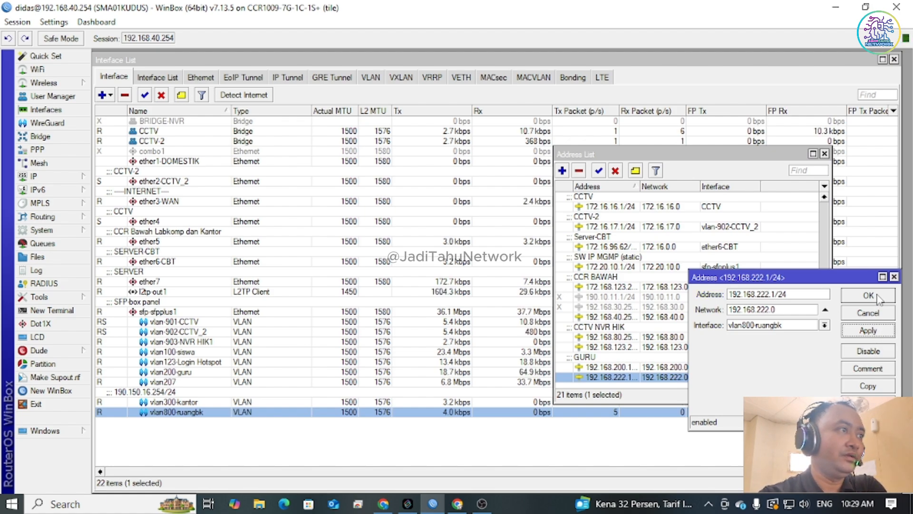
left_click(876, 298)
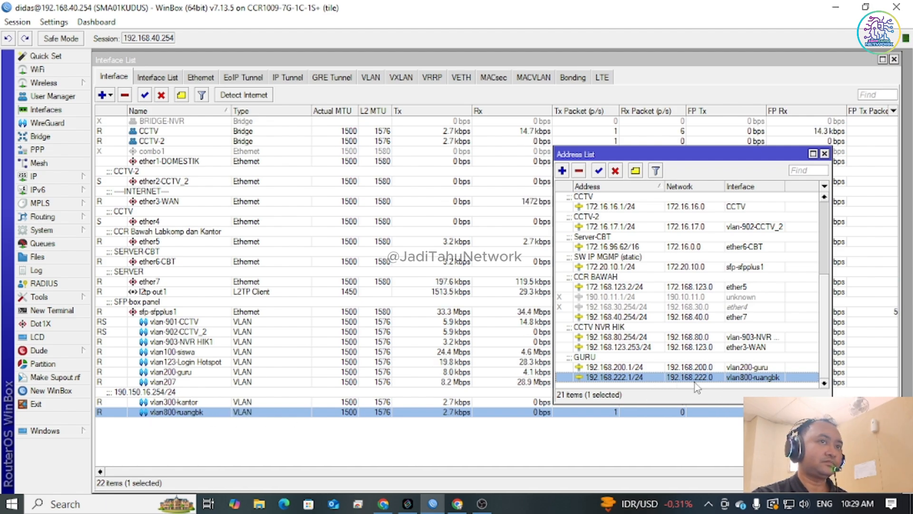
Compare the sfp-sfpplus1 parent port with the vlan800-ruangbk interface in the interface list.
left_click(157, 312)
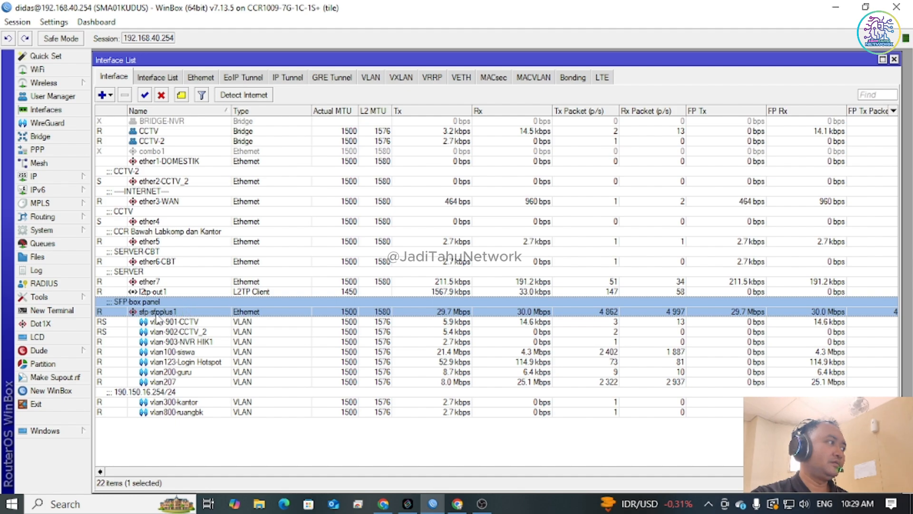
left_click(183, 413)
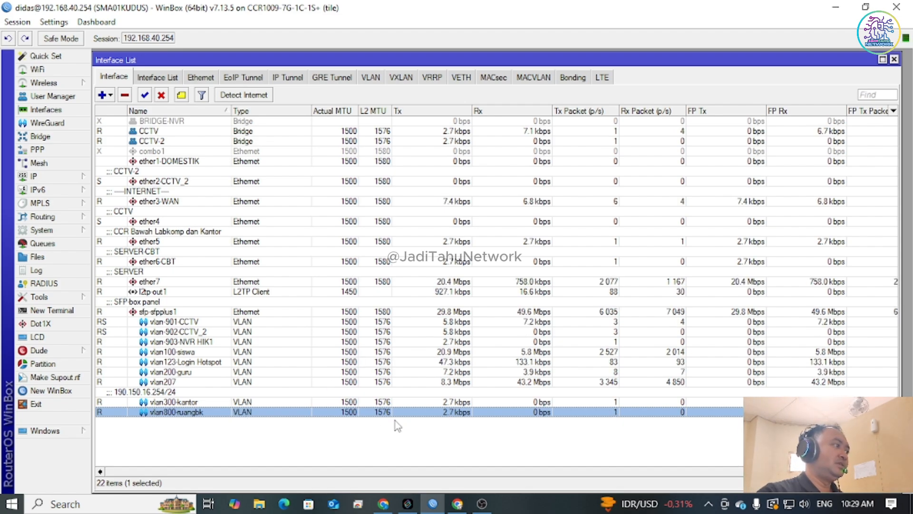
left_click(176, 312)
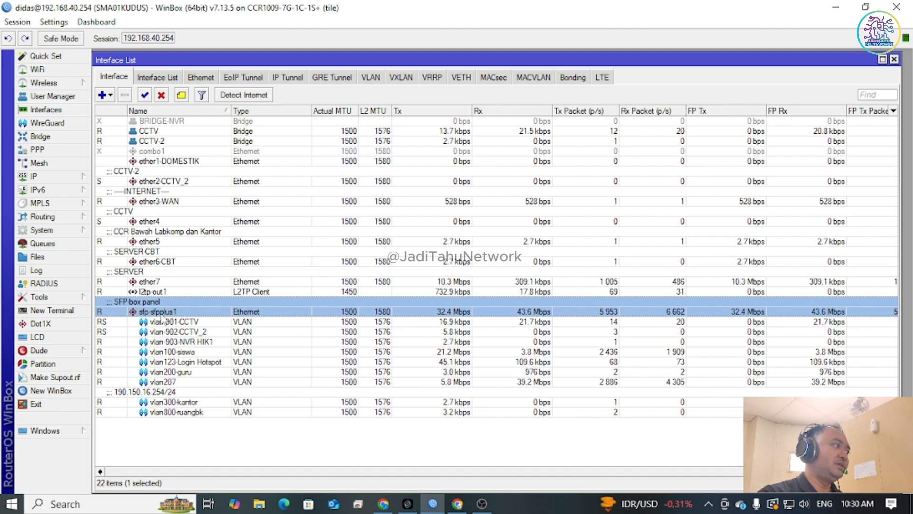
left_click(192, 412)
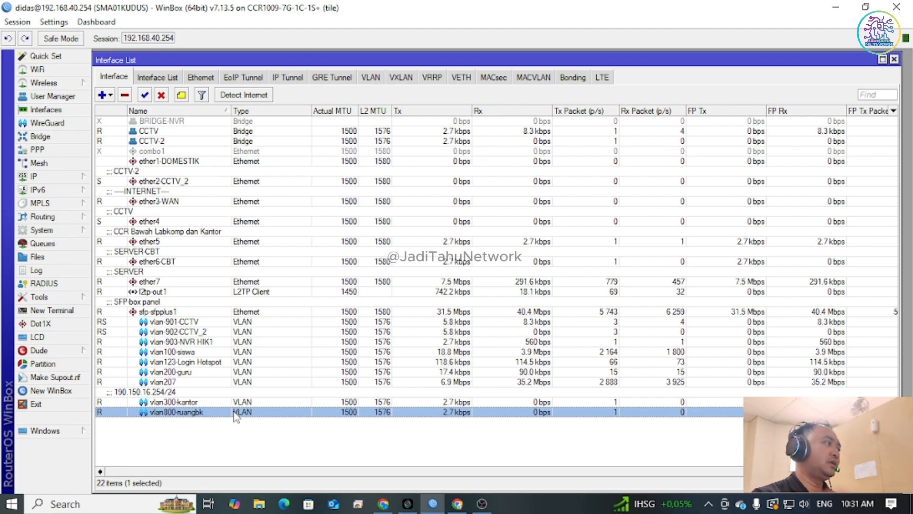
left_click(139, 312)
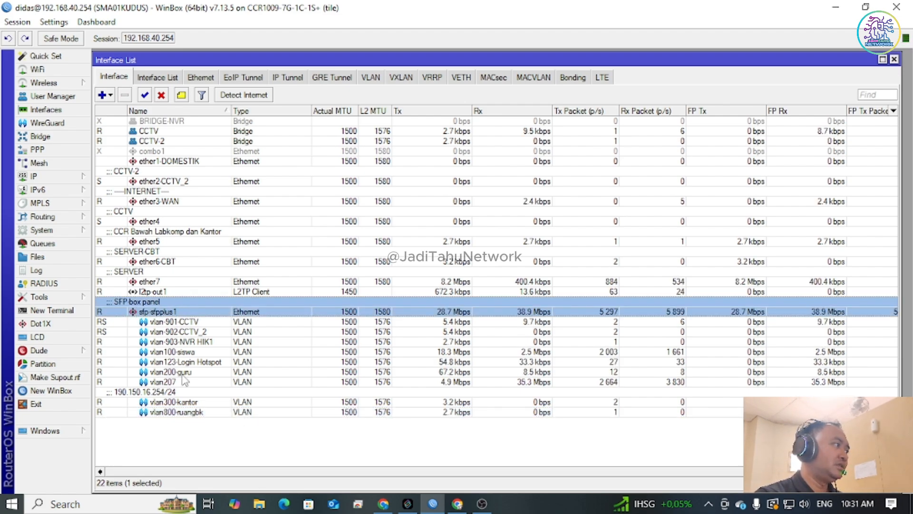
left_click(202, 414)
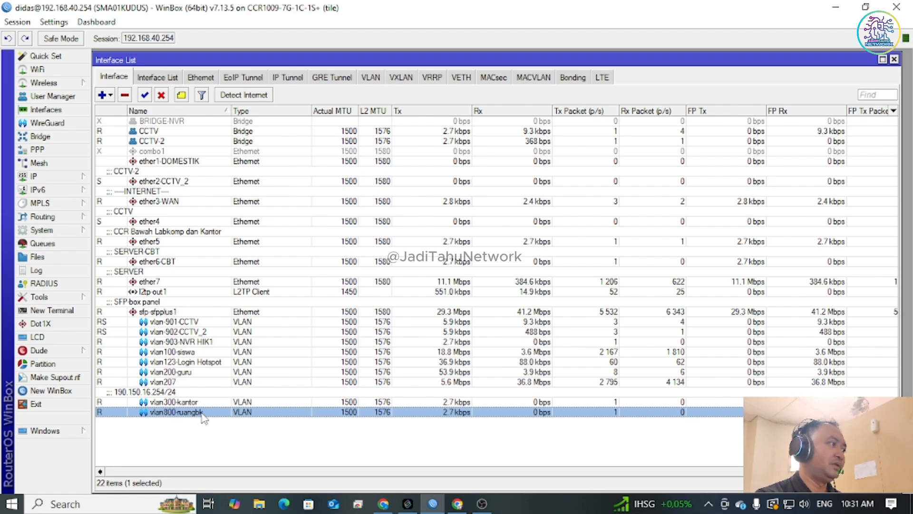